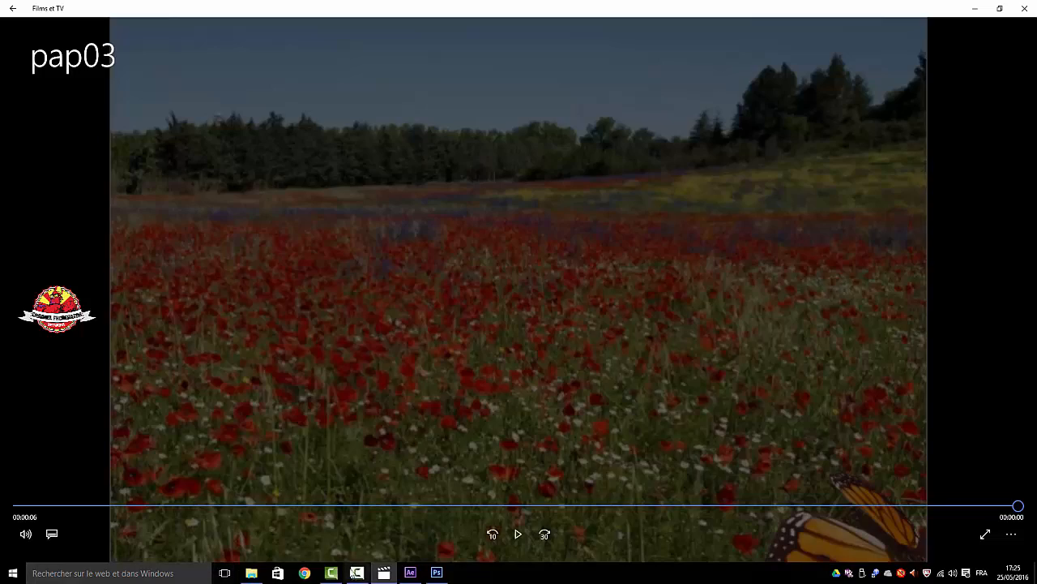
Preview the pap03 video, and close the video player, the butterfly image editor and the butterfly folder window.
click(519, 535)
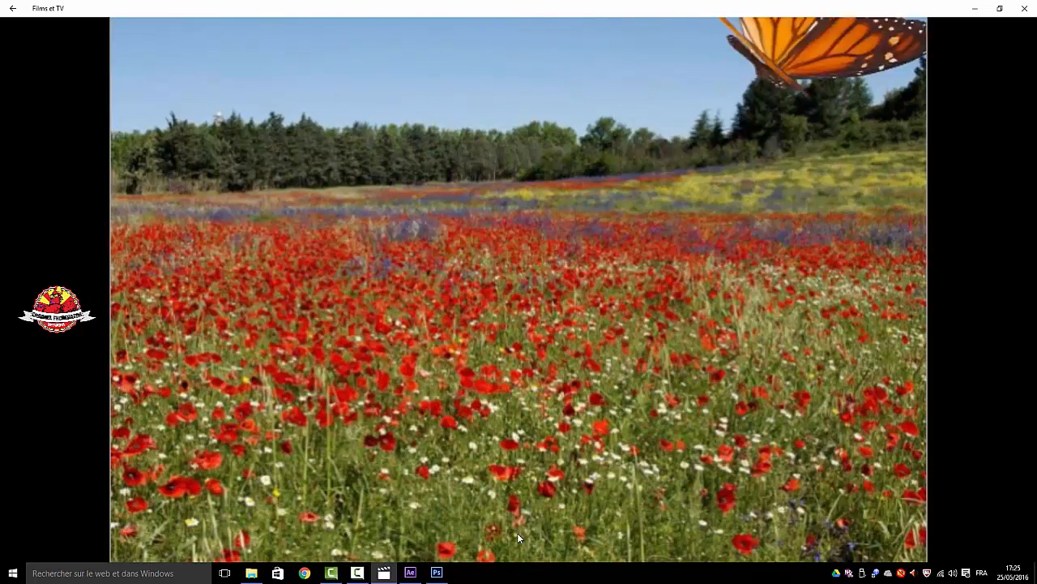
mouse_move(526, 480)
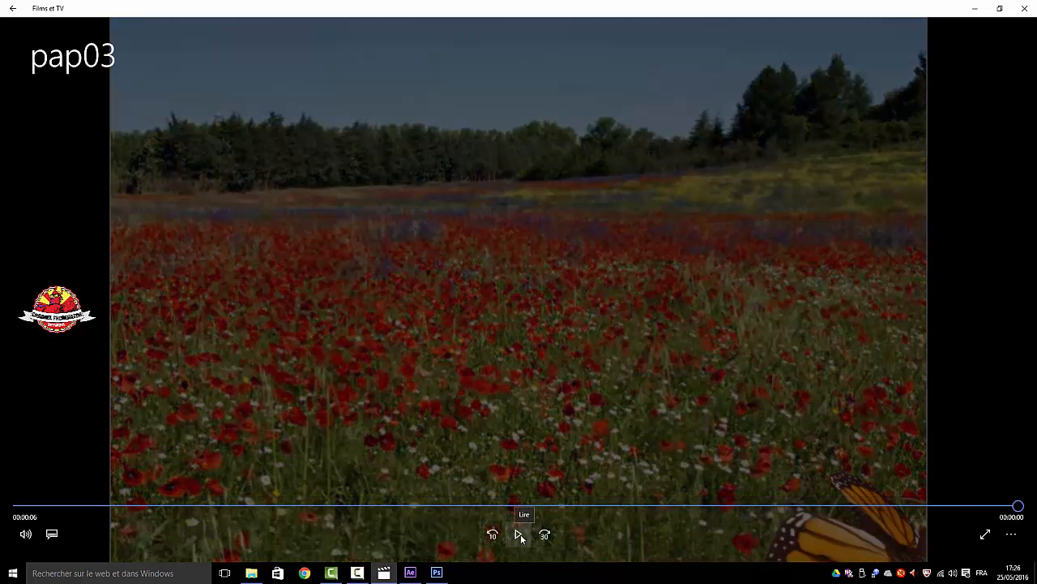
click(1025, 11)
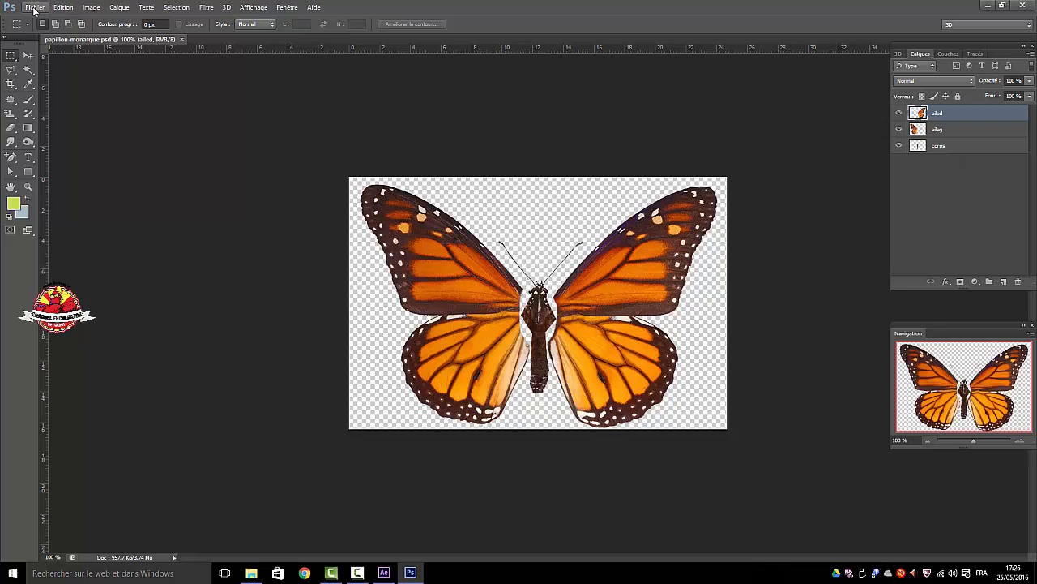
click(1025, 7)
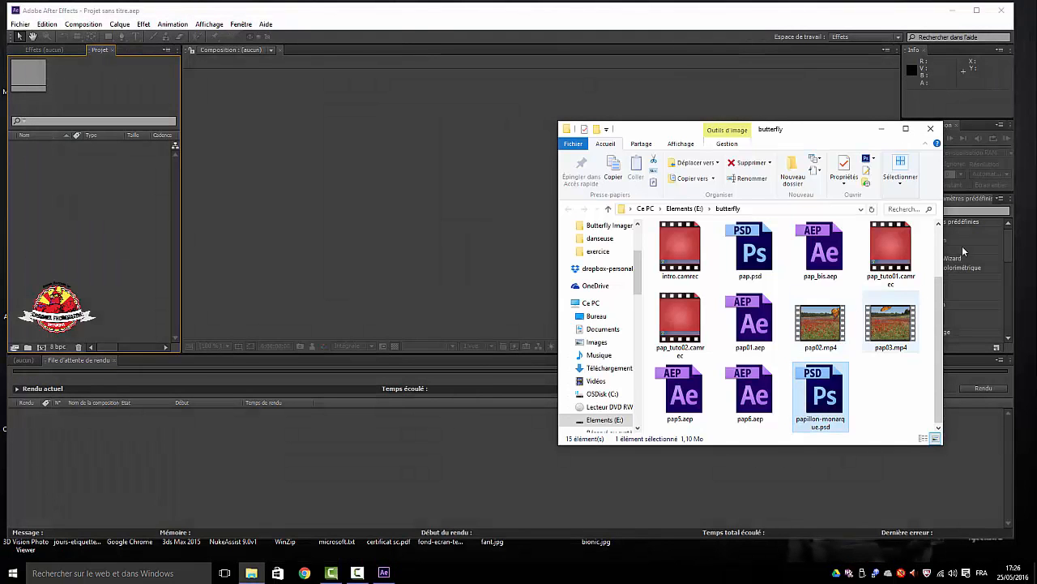
click(930, 128)
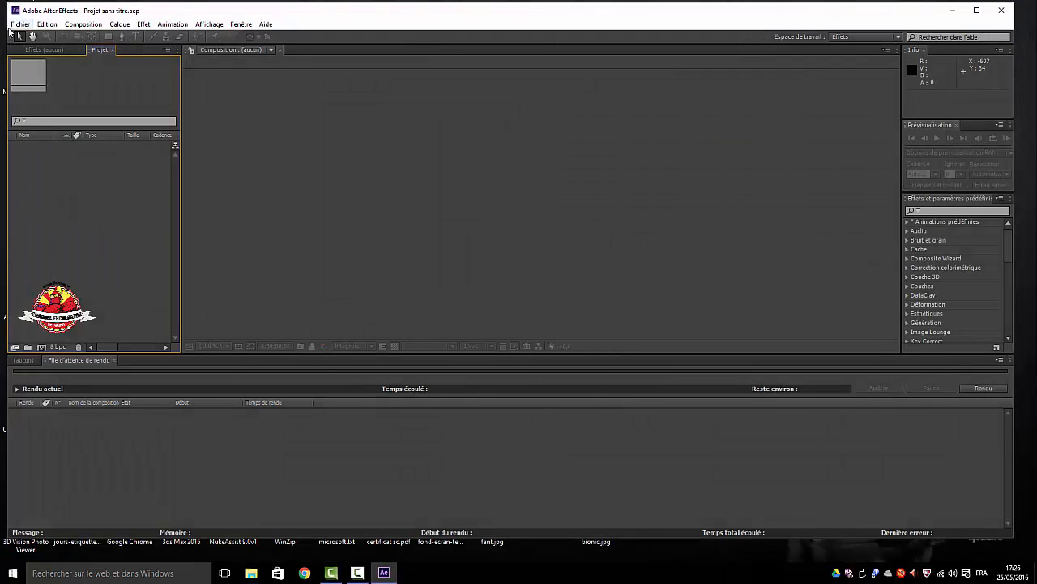
Create a new composition with the HDTV 1080 25 preset and Intégrale resolution.
click(98, 24)
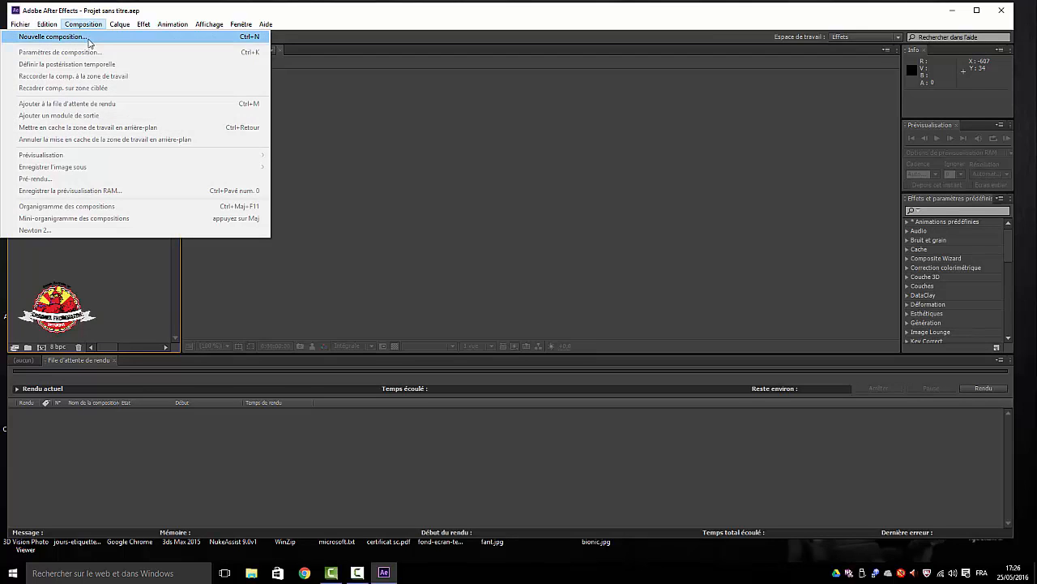
click(88, 37)
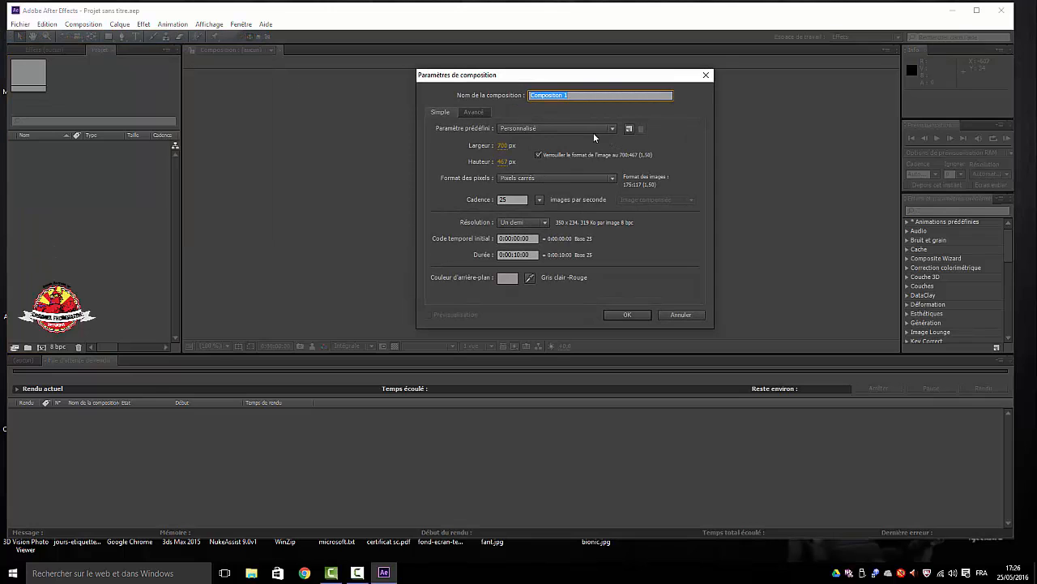
click(612, 128)
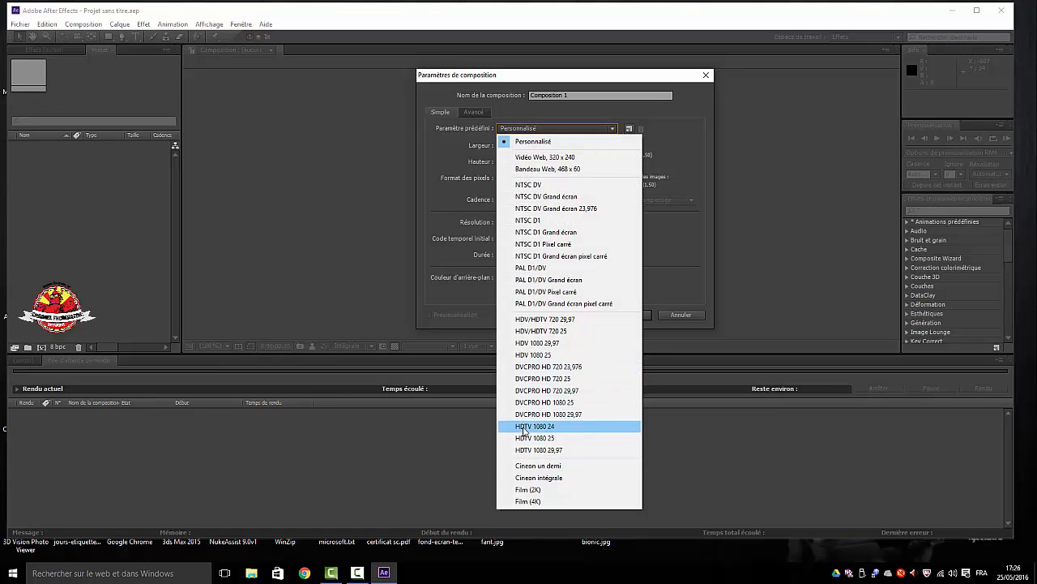
click(524, 437)
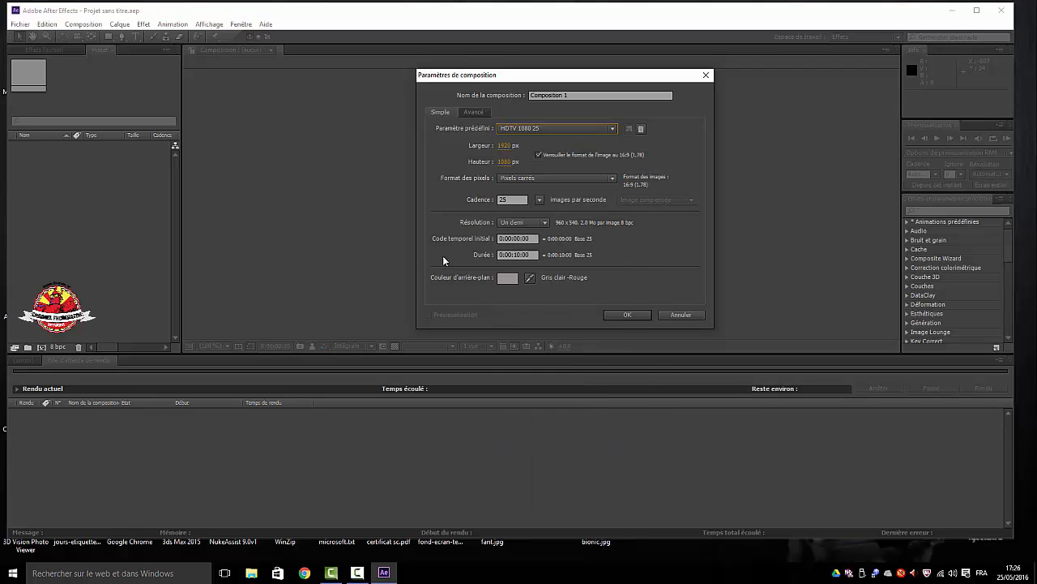
click(543, 223)
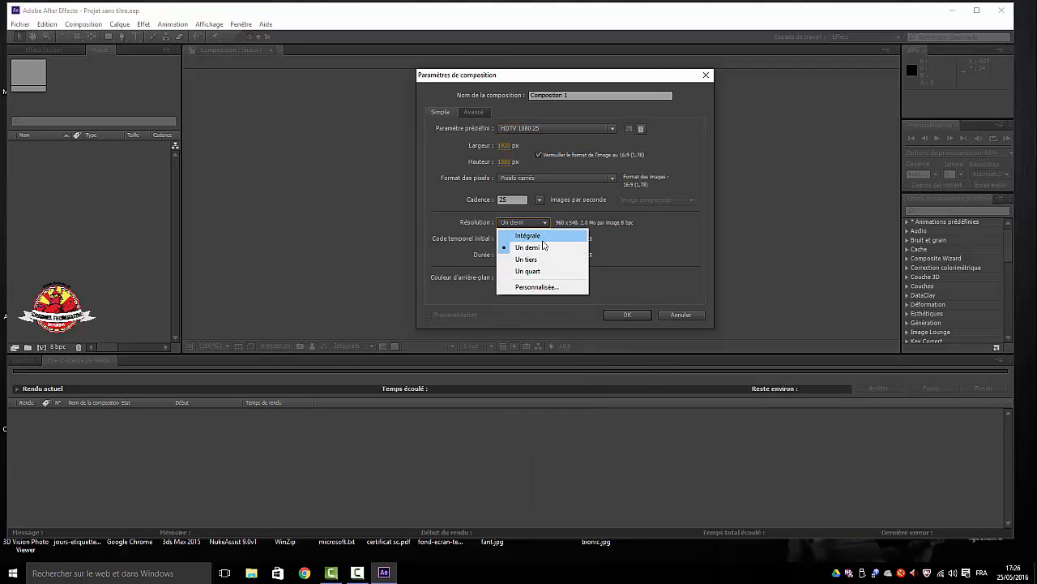
click(528, 236)
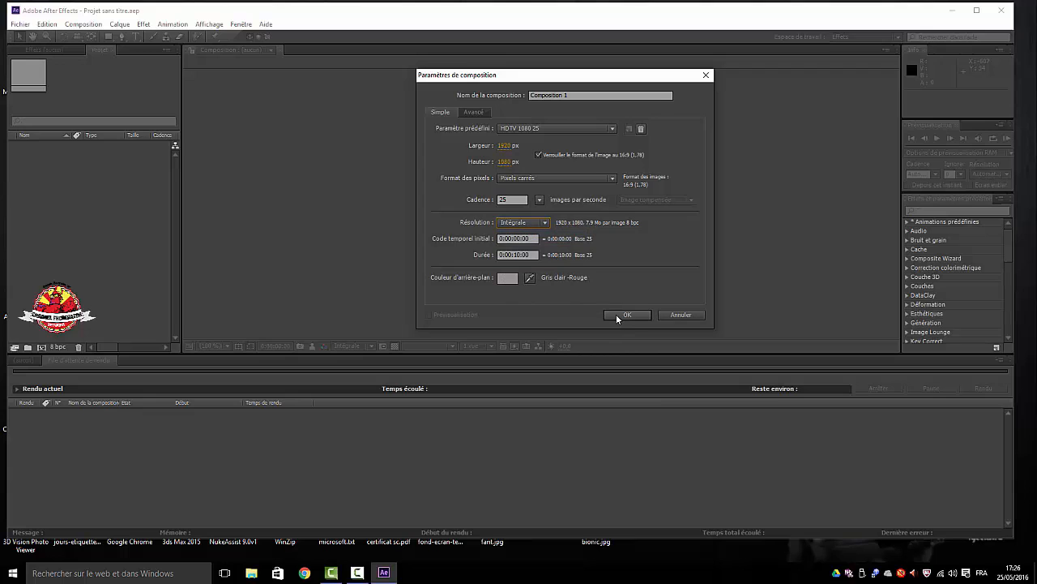
click(615, 315)
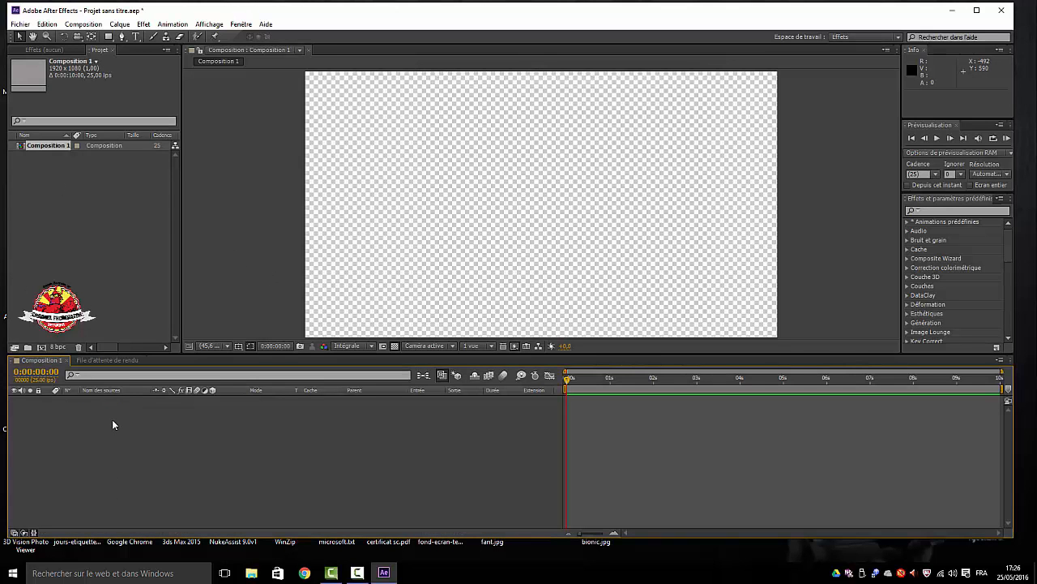
Import papillon-monarque.psd from the butterfly folder as a Composition with editable layer styles.
click(20, 24)
mouse_move(70, 176)
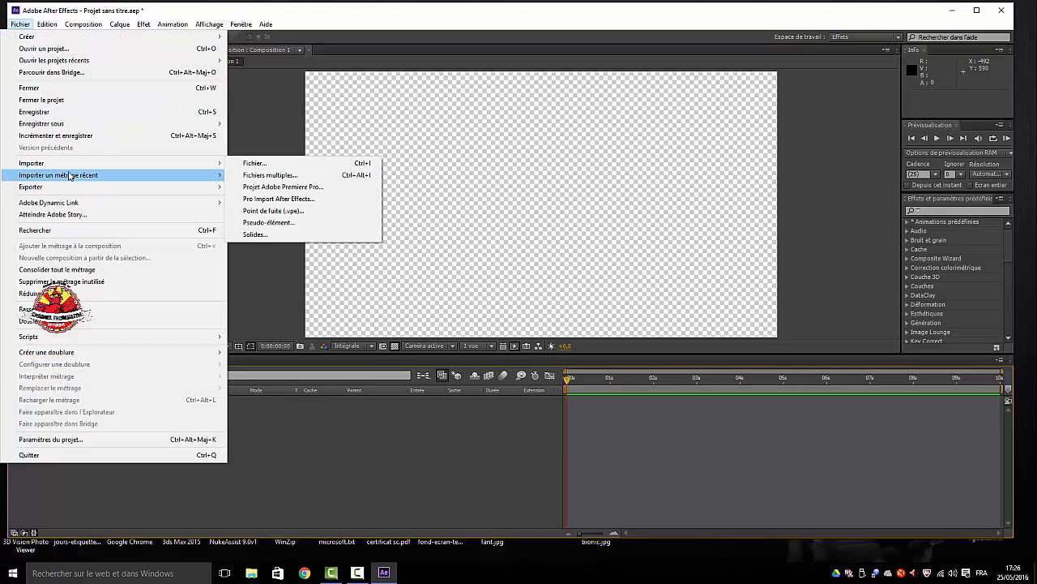
click(264, 163)
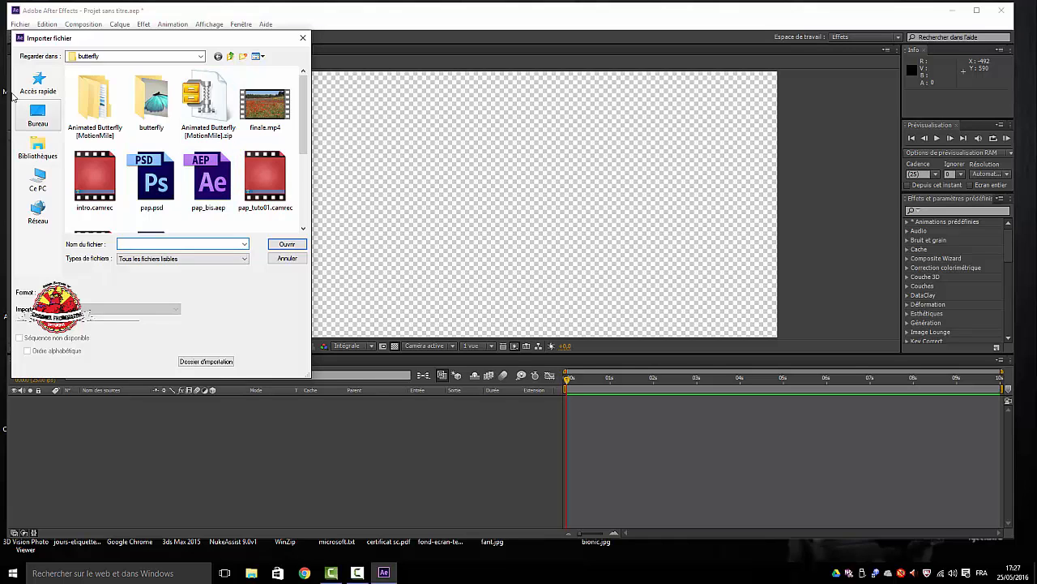
drag(304, 131, 304, 198)
click(203, 199)
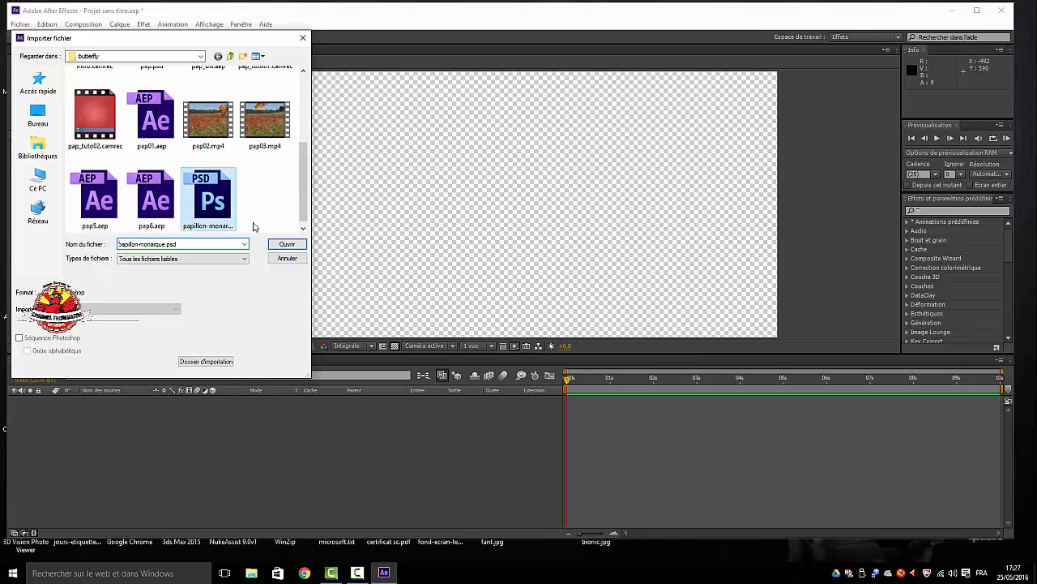
click(287, 244)
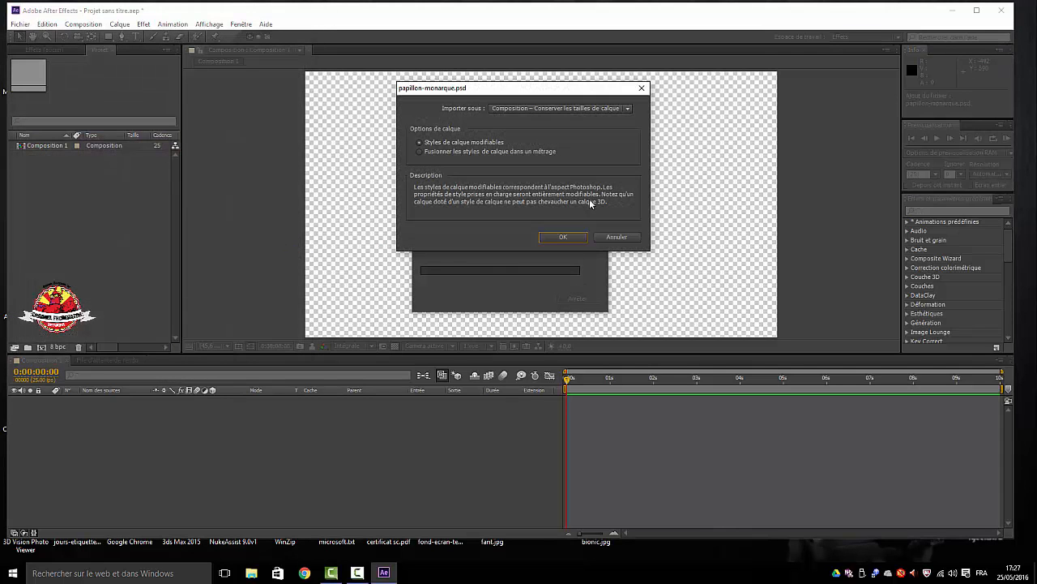
click(627, 114)
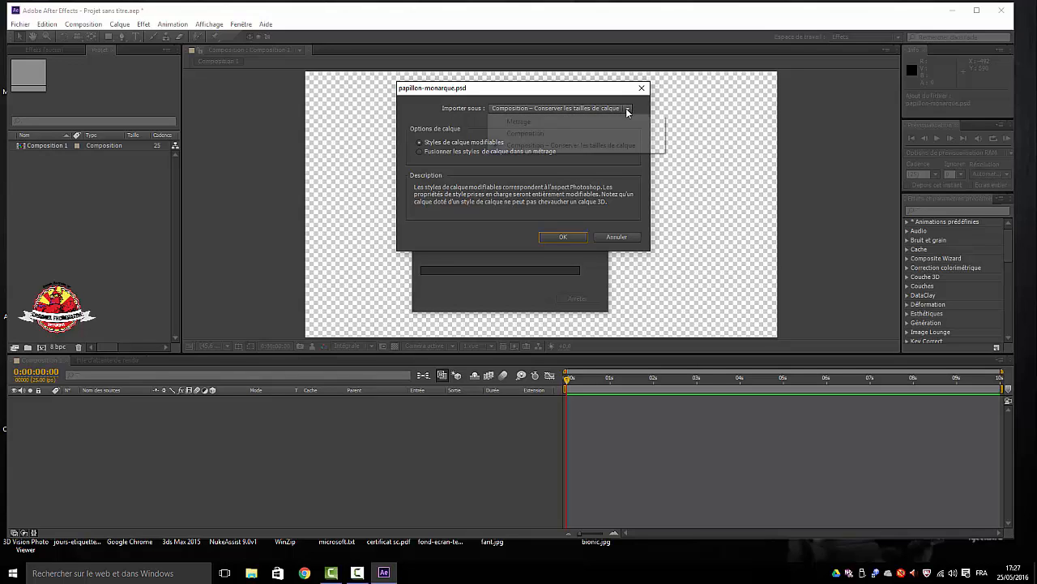
click(533, 134)
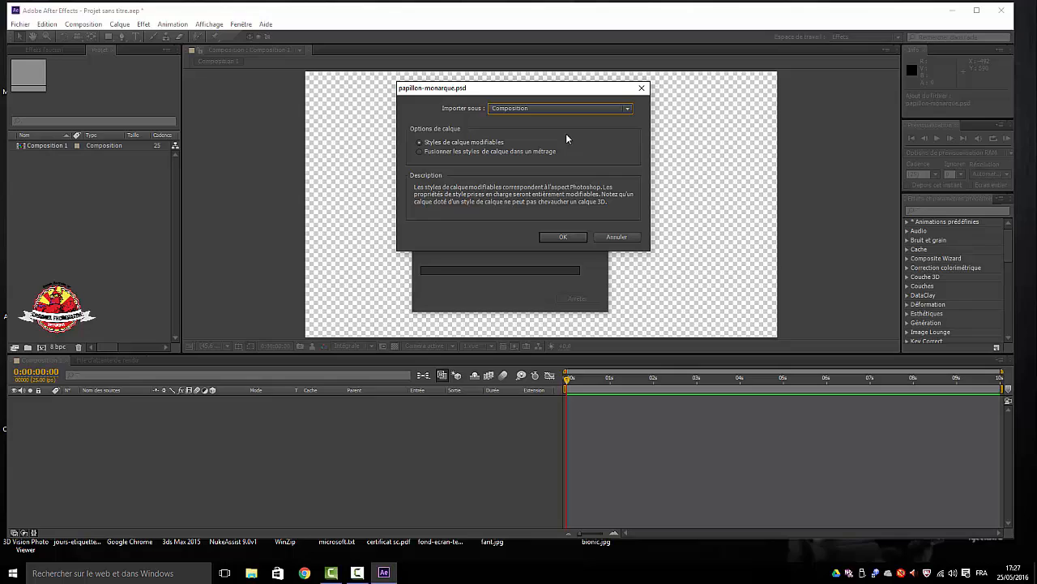
click(564, 238)
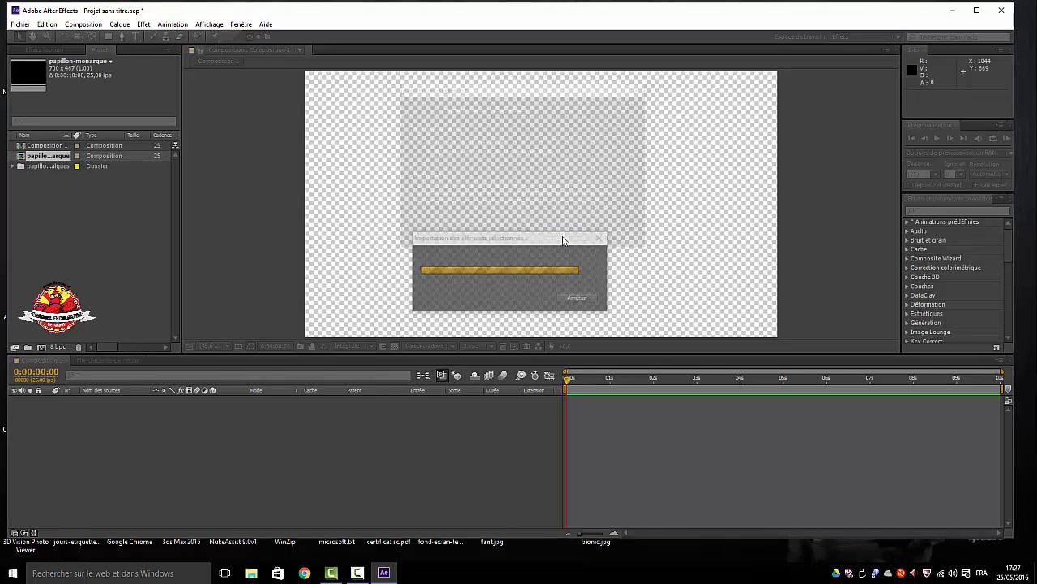
Add the ailed, aileg and corps layers from the imported Photoshop folder to the timeline of Composition 1.
click(19, 166)
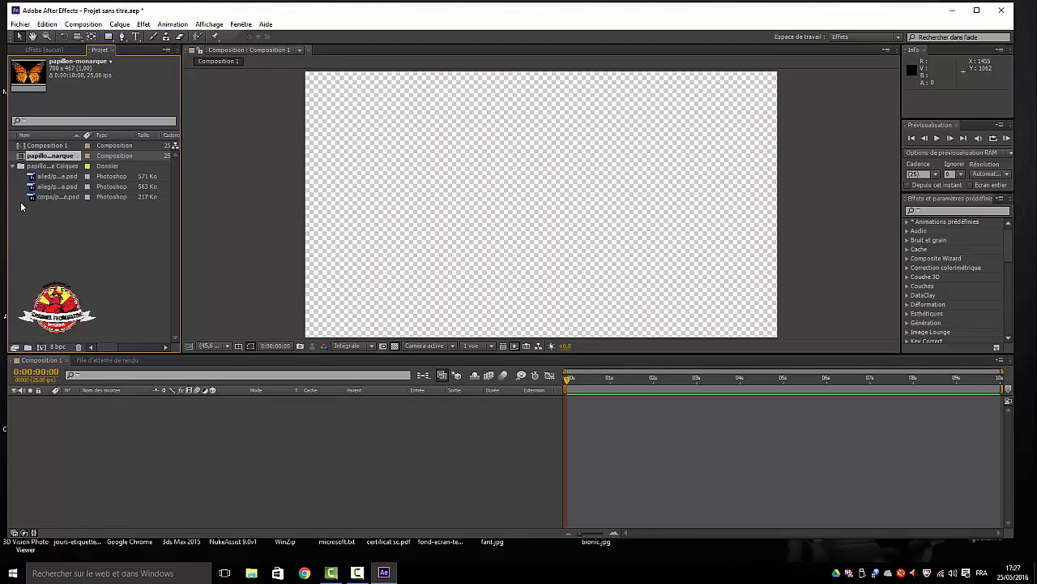
click(45, 176)
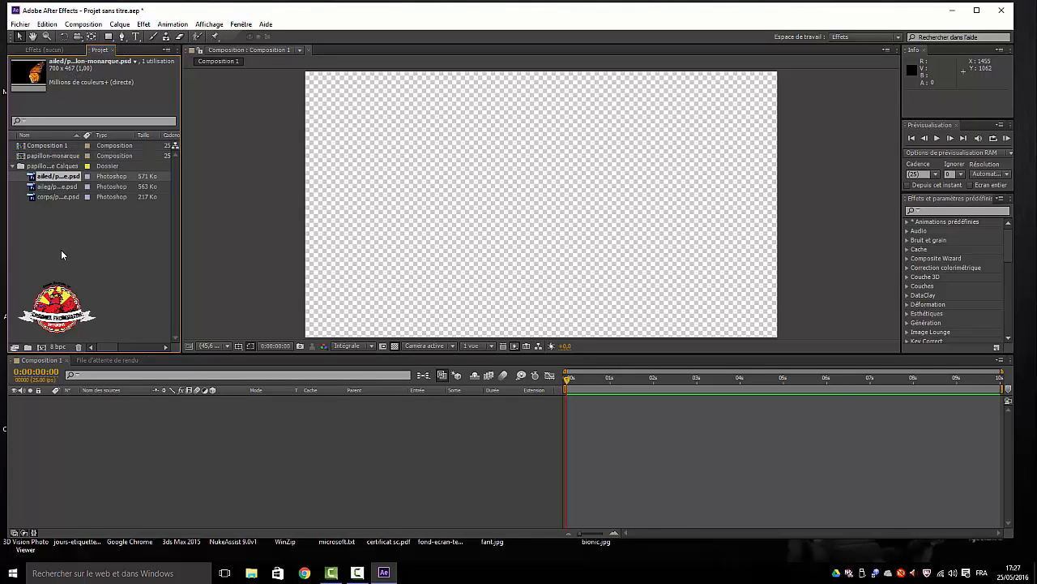
shift+click(57, 197)
drag(58, 197, 138, 422)
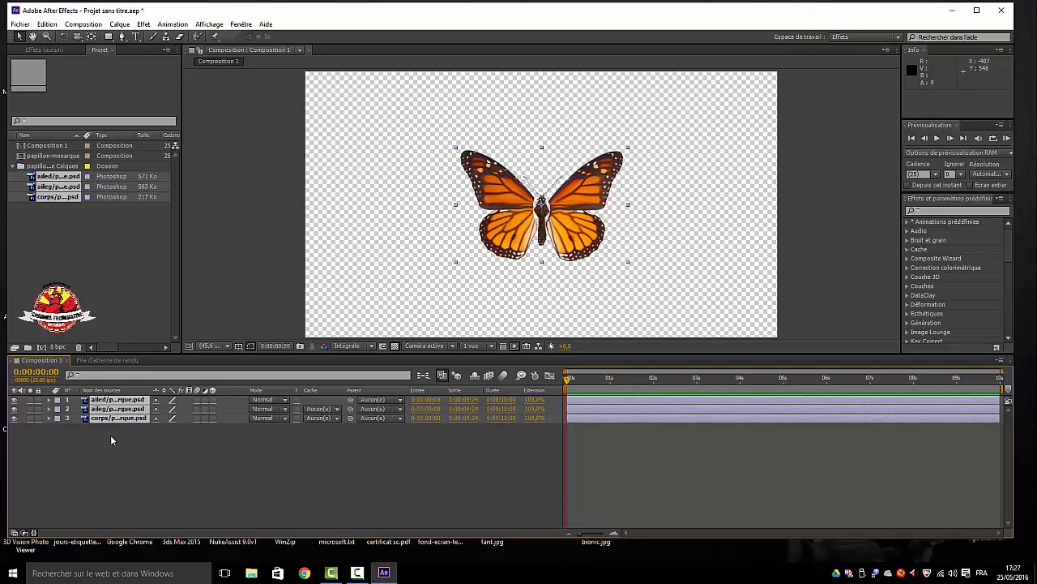
Move the corps layer to the top of the layer stack and turn all three butterfly layers into 3D layers.
drag(111, 418, 114, 398)
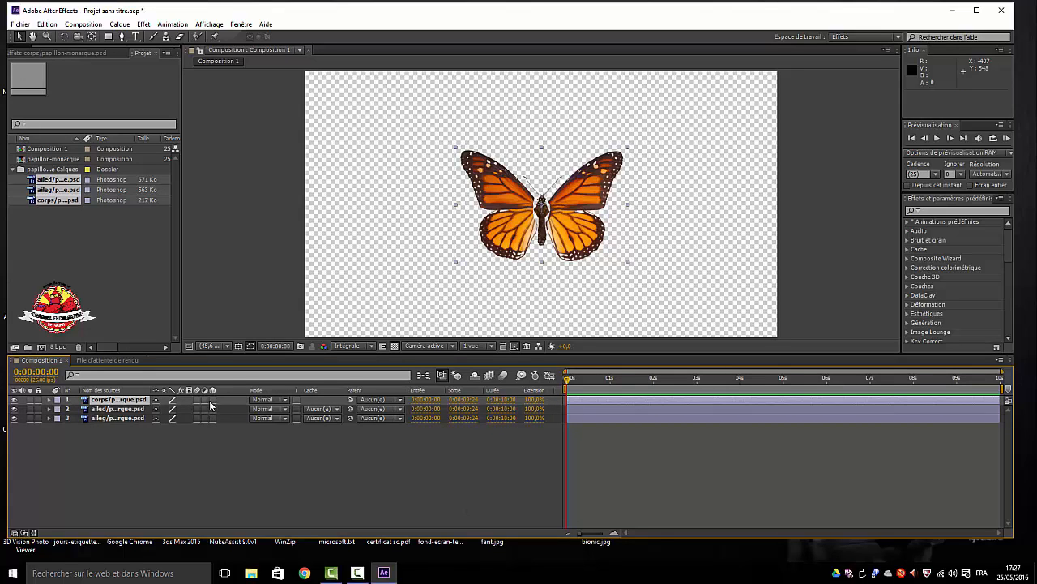
drag(212, 400, 212, 419)
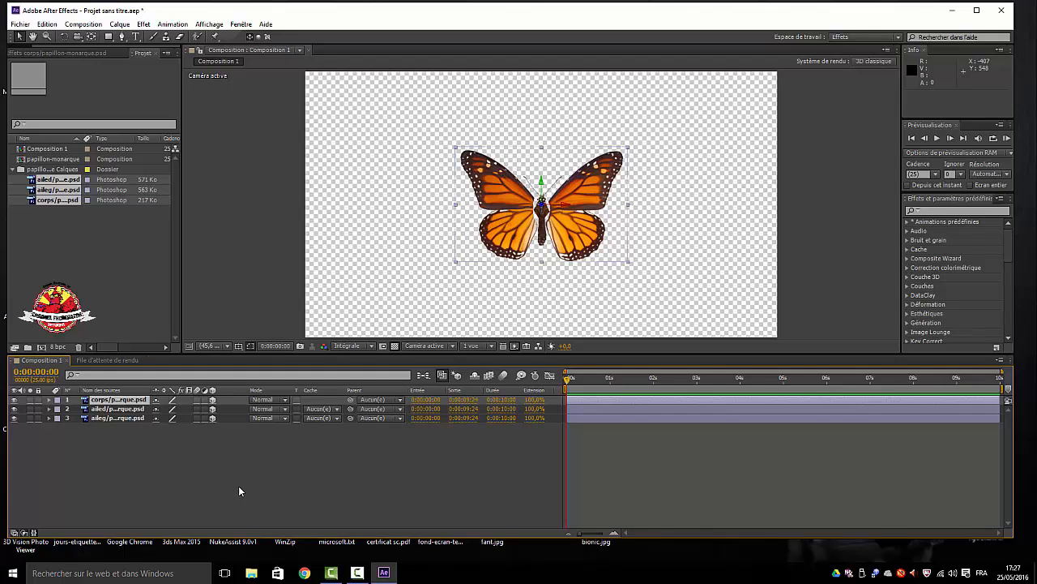
Create a null object in Composition 1 and rename it "animation".
click(119, 24)
mouse_move(119, 36)
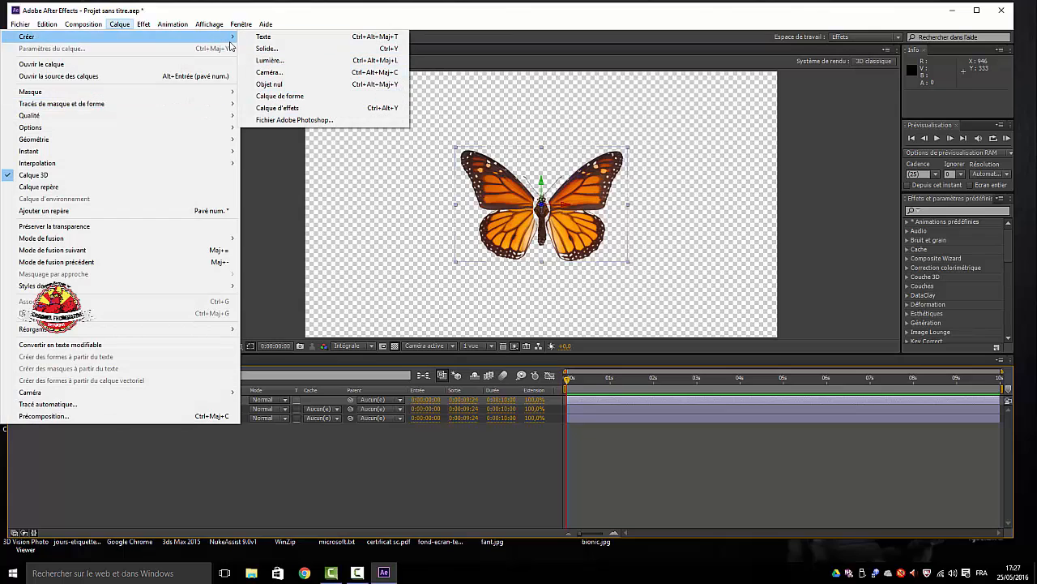
click(269, 84)
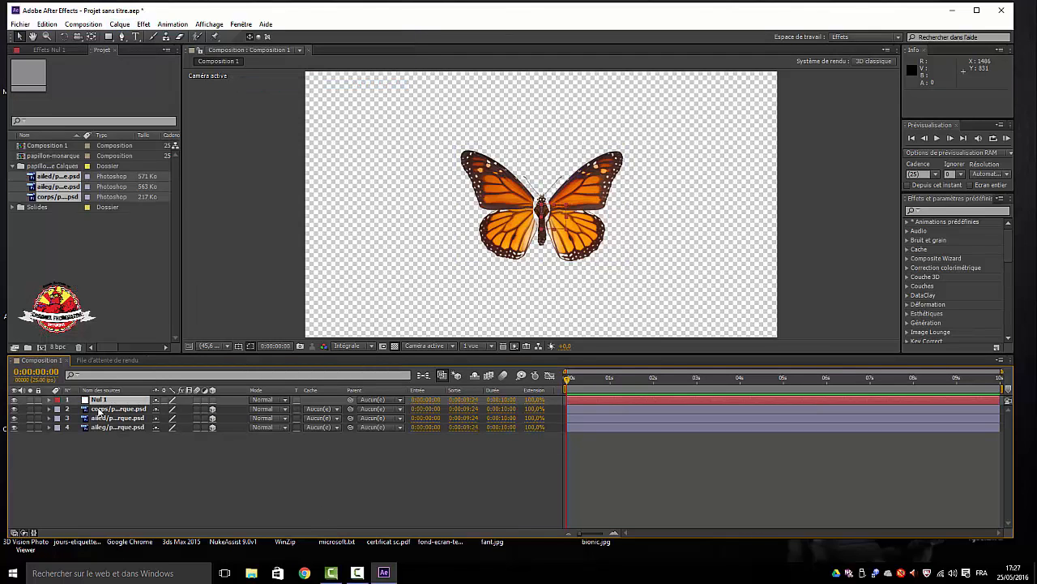
right_click(102, 401)
click(146, 557)
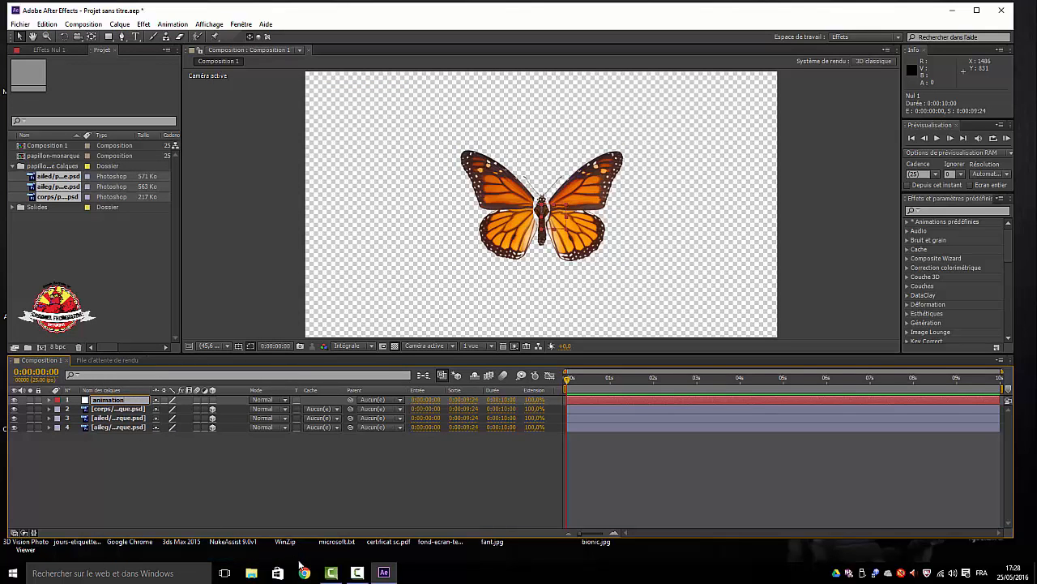
click(155, 486)
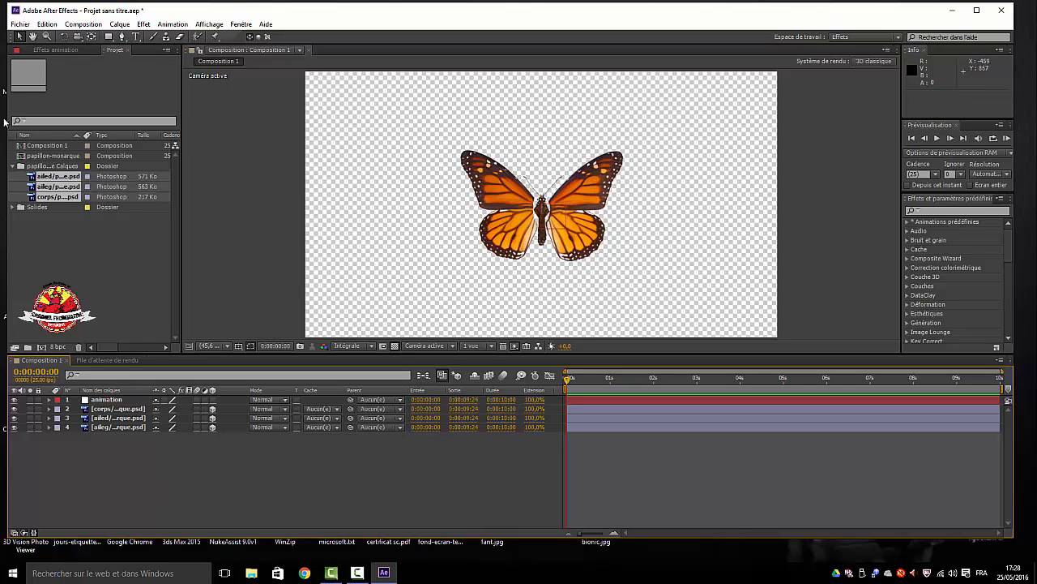
Apply the Paramètre glissière expression control effect to the animation null layer.
click(144, 25)
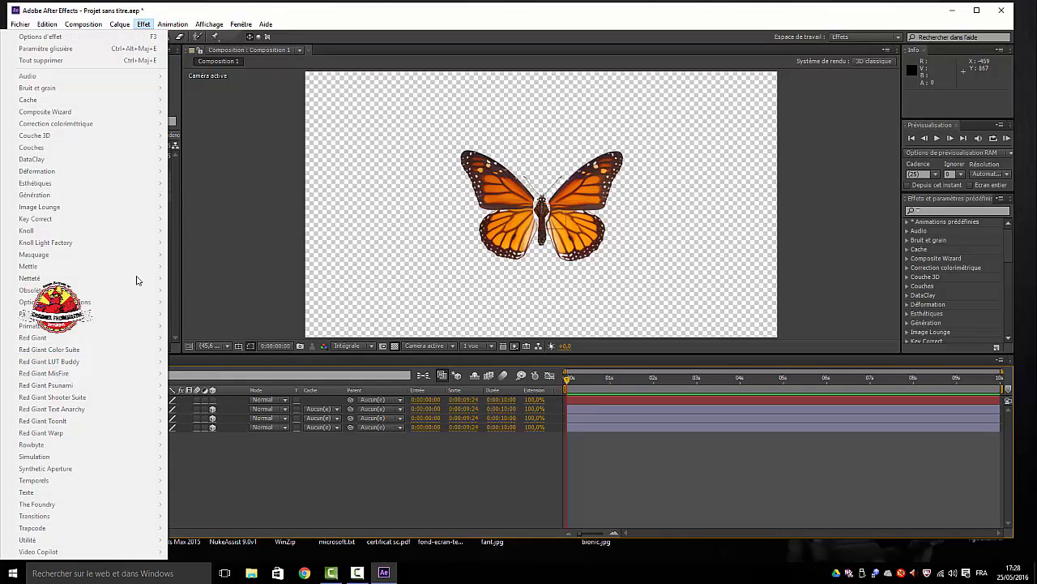
click(200, 440)
click(111, 402)
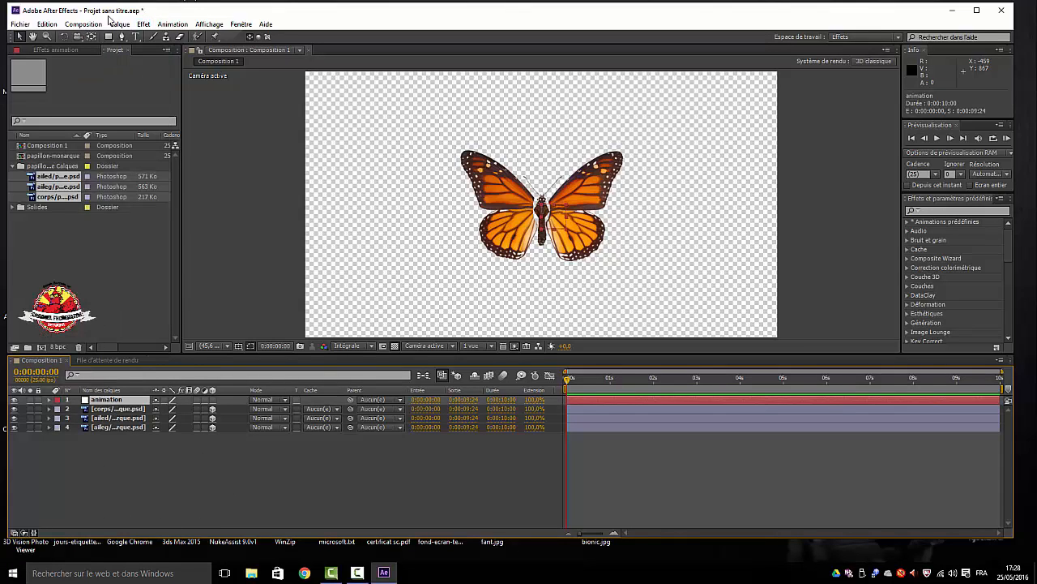
click(145, 25)
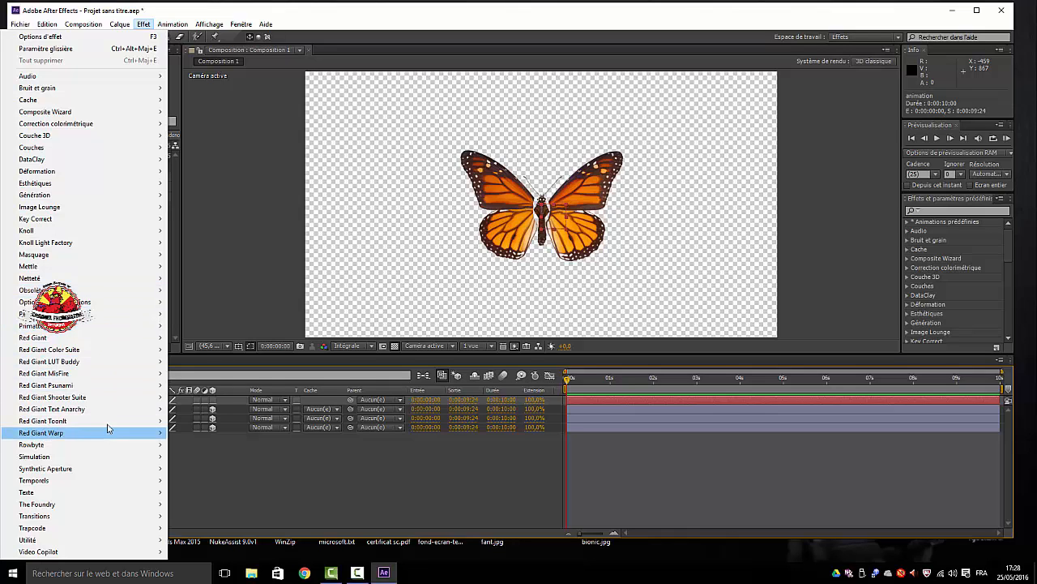
mouse_move(117, 306)
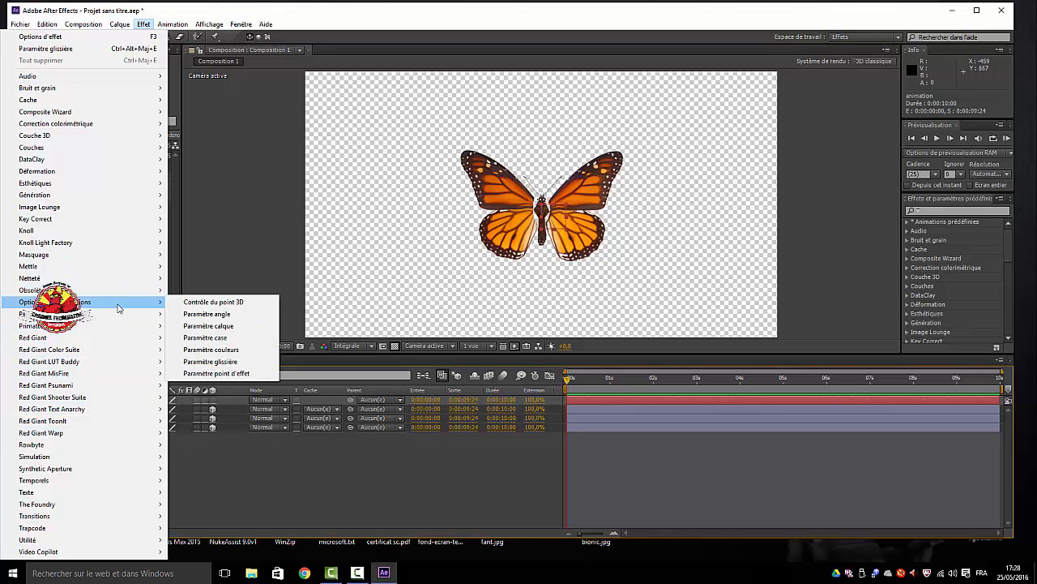
click(209, 363)
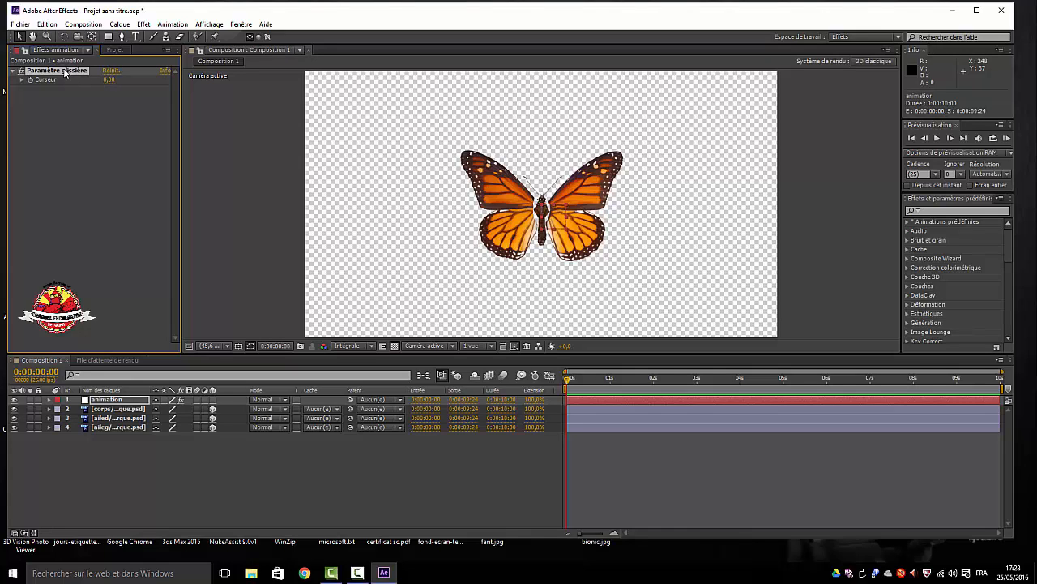
Rename the slider effect on the animation layer as "ailes".
key(Return)
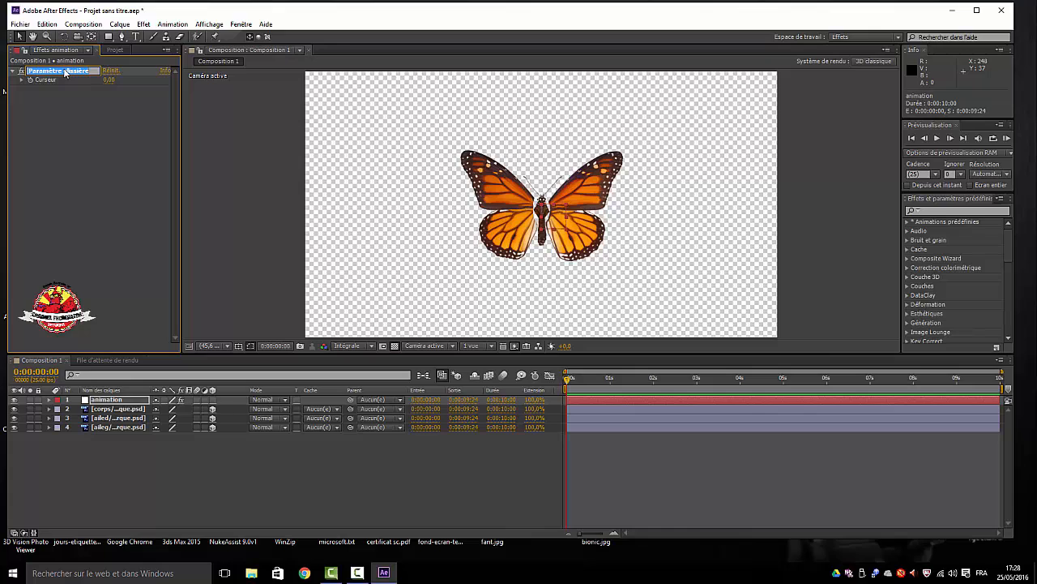
text(ailes)
key(Return)
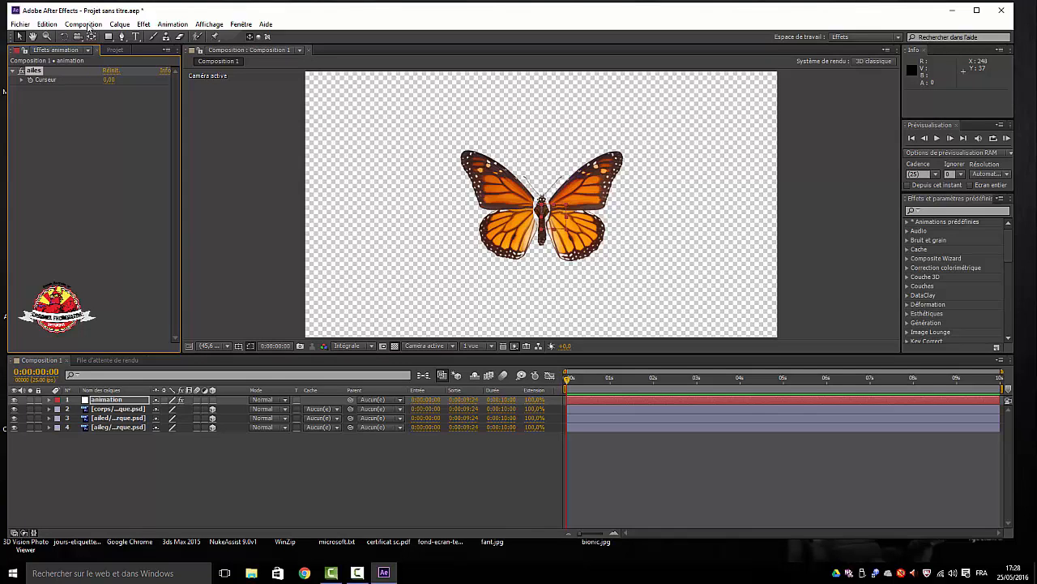
Add a second Paramètre glissière effect to the animation layer and rename it "vitesse".
click(144, 24)
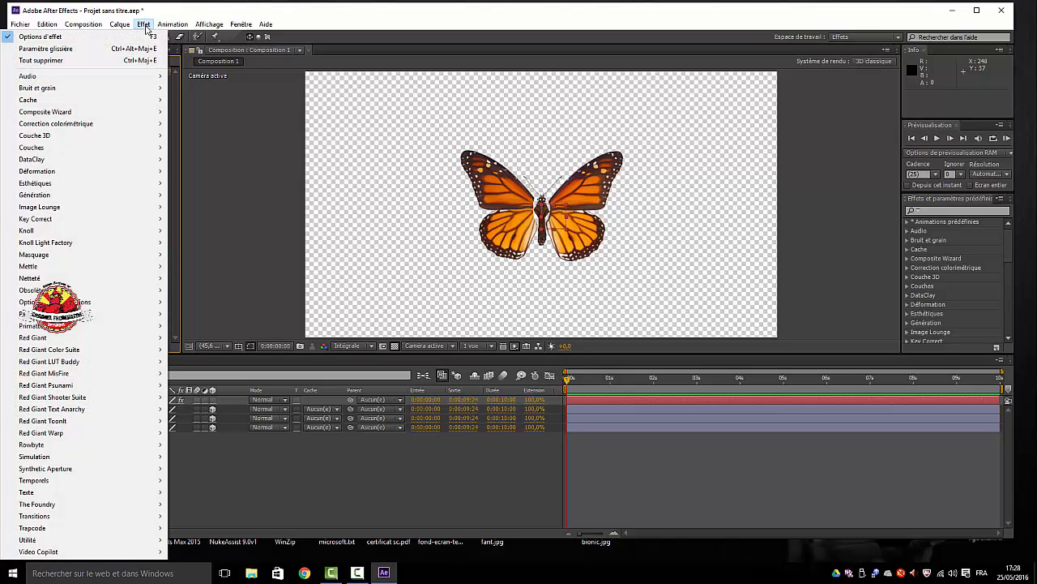
click(52, 48)
key(Return)
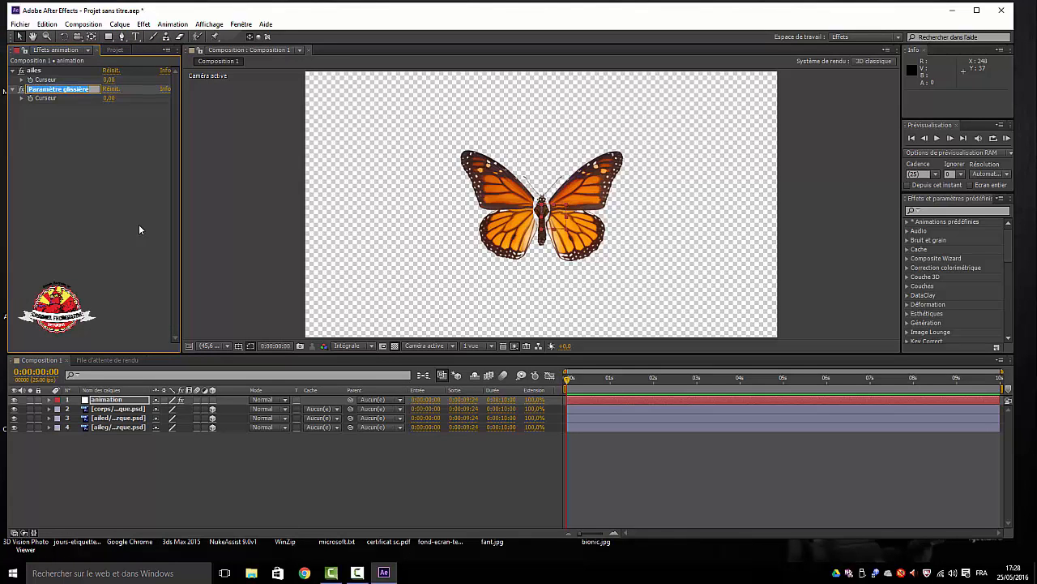
text(Vitesse)
key(Return)
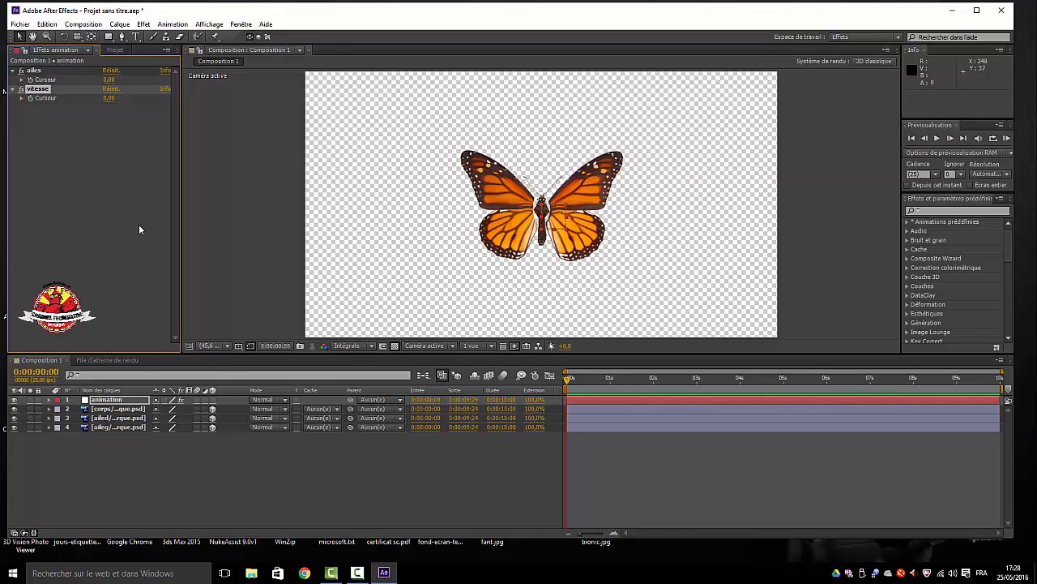
Give the ailes slider on the animation layer the expression Math.sin(time*effect("vitesse")("Curseur"))*45.
alt+click(30, 80)
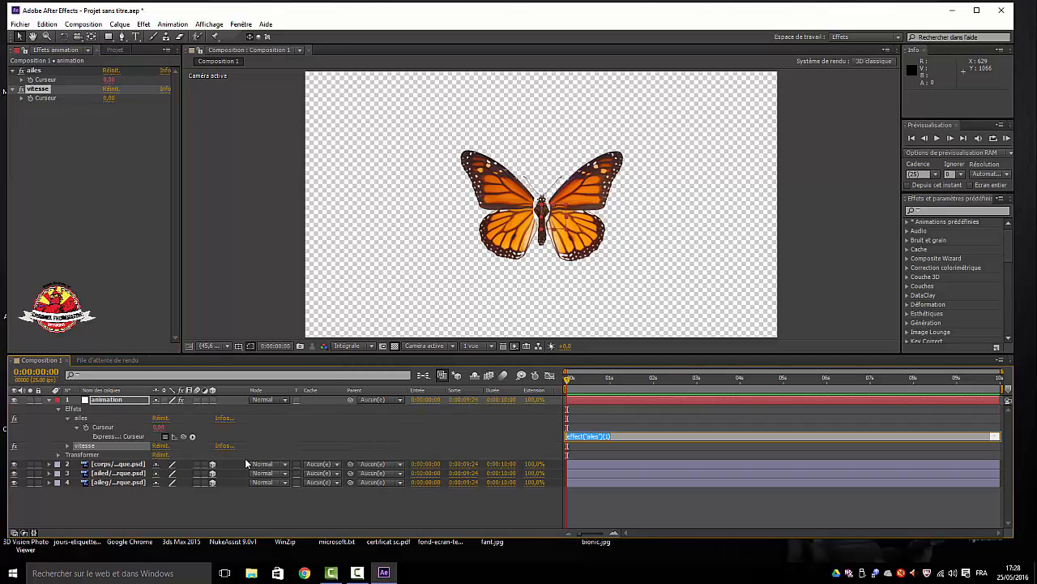
click(193, 438)
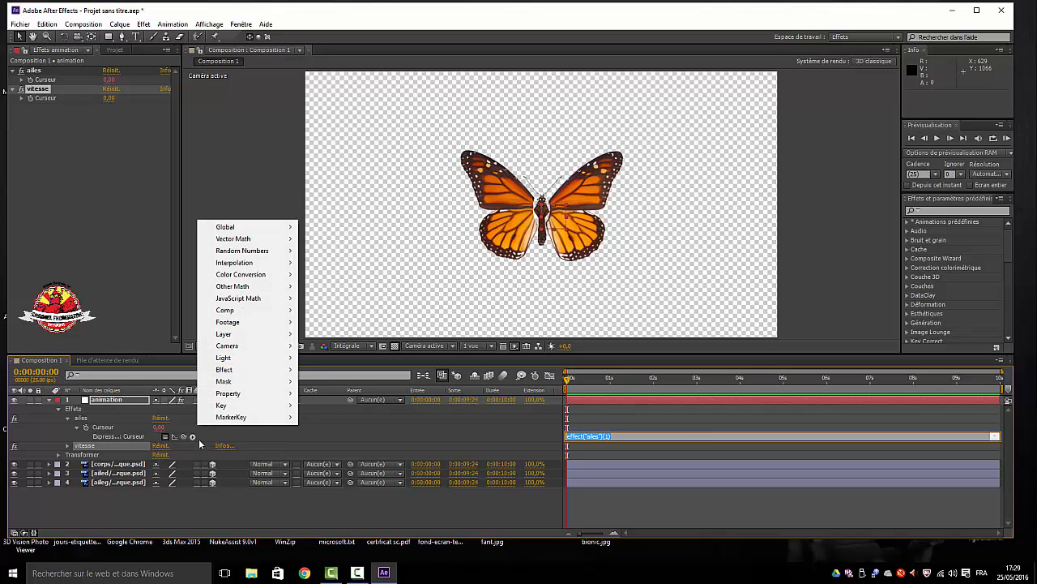
mouse_move(228, 299)
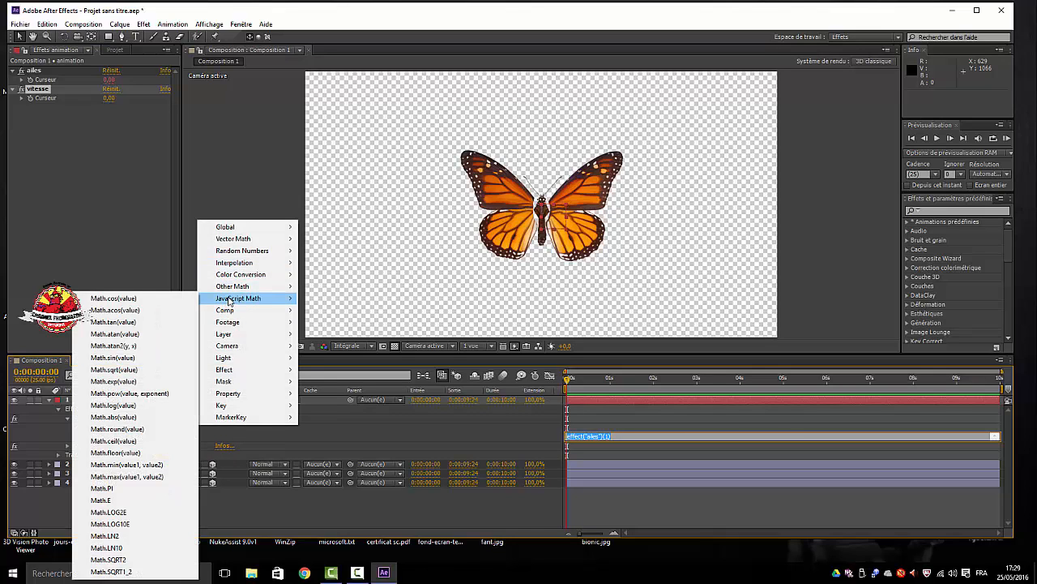
click(106, 358)
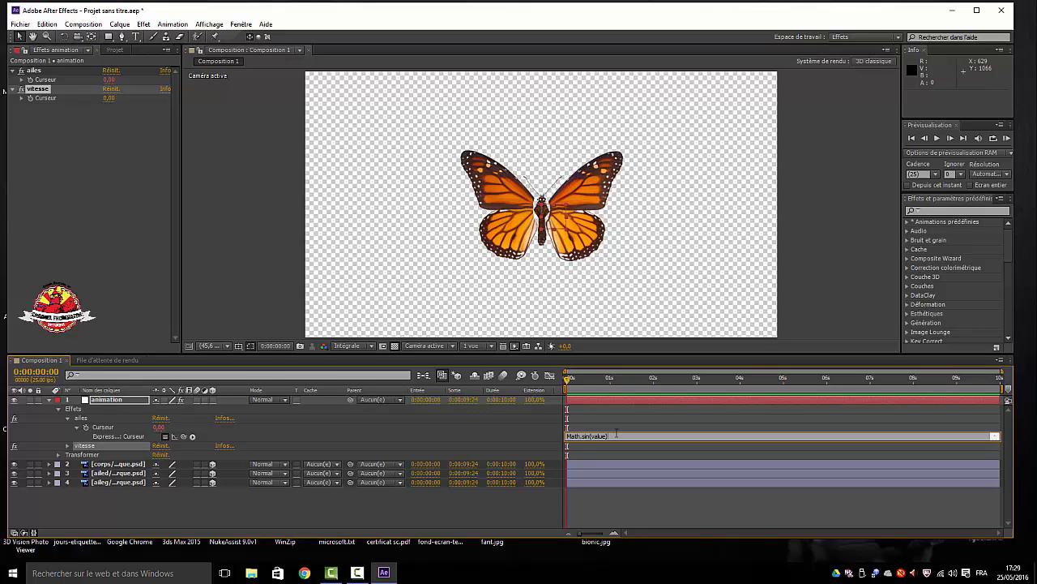
key(BackSpace)
key(BackSpace)
text(effe)
text(se)
text(C)
text())
text(*45)
click(685, 451)
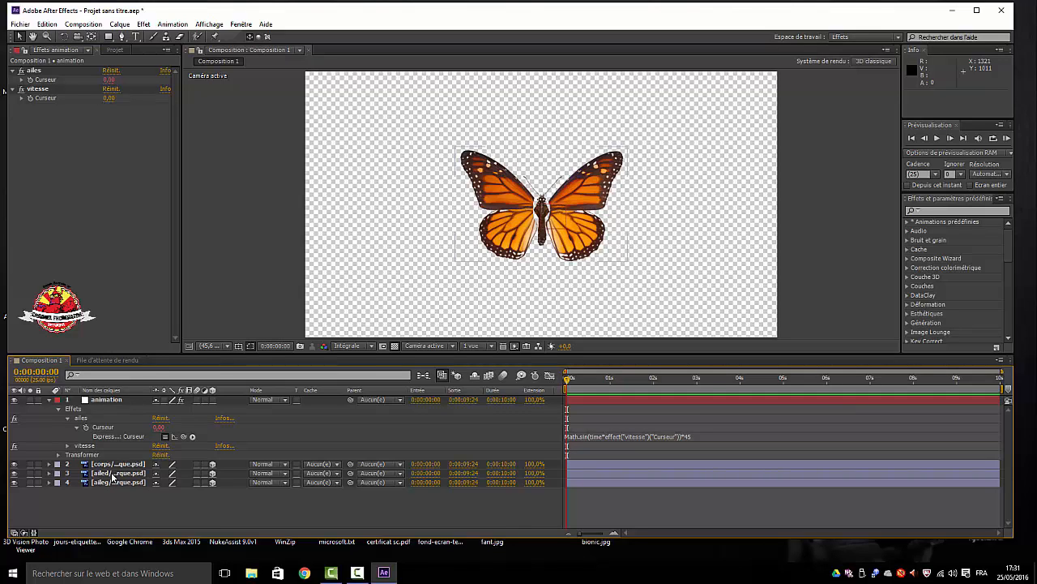
Link the ailed layer's Rotation Y by expression to the ailes slider of the animation layer.
click(113, 477)
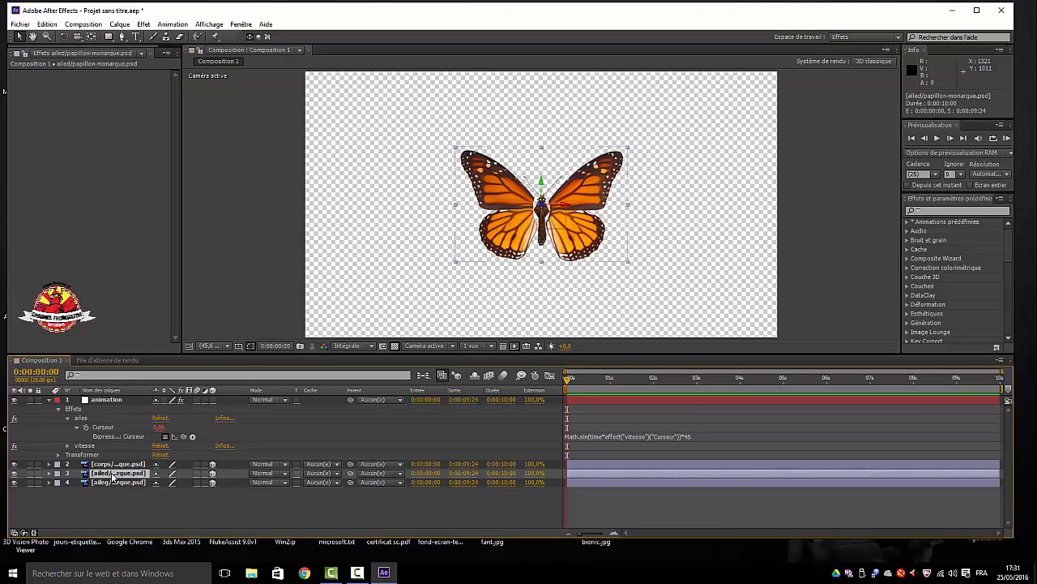
key(r)
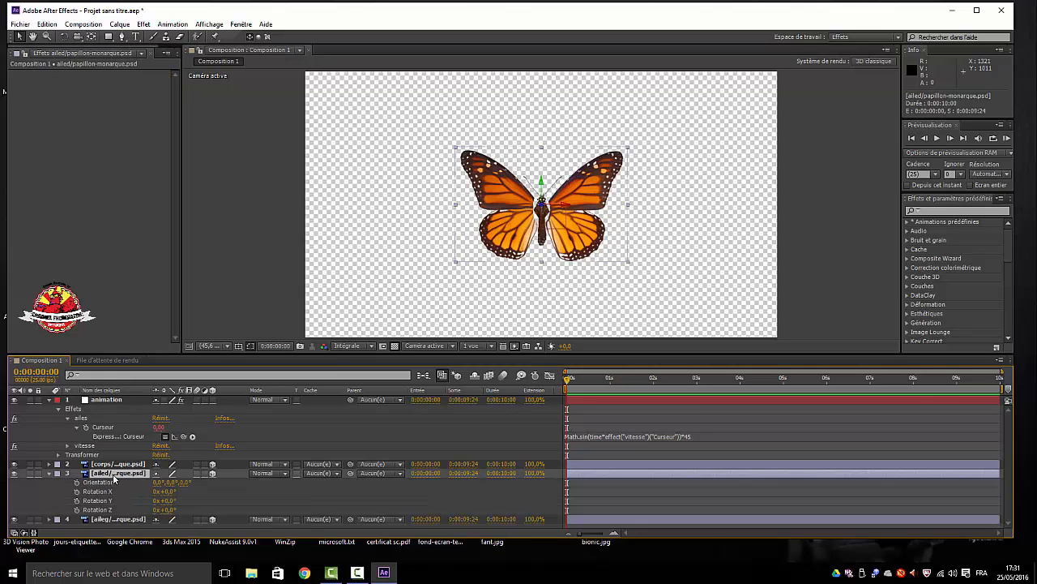
alt+click(77, 503)
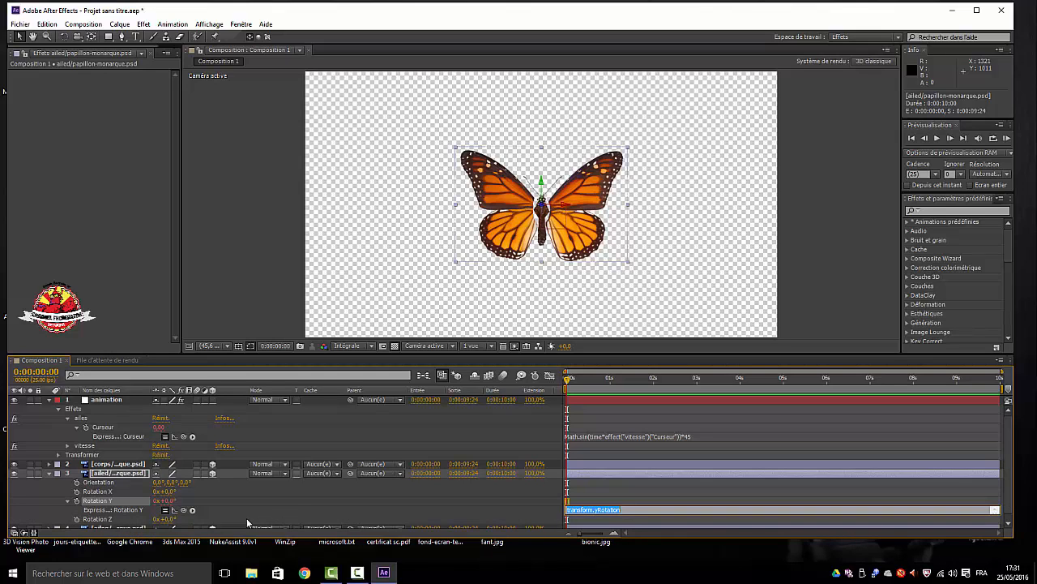
drag(184, 509, 85, 430)
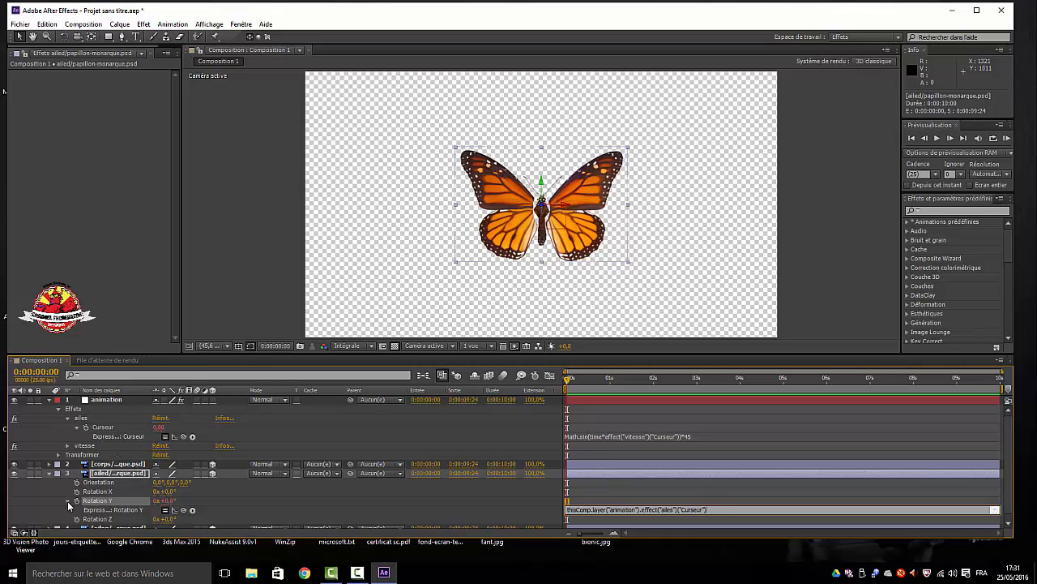
click(49, 473)
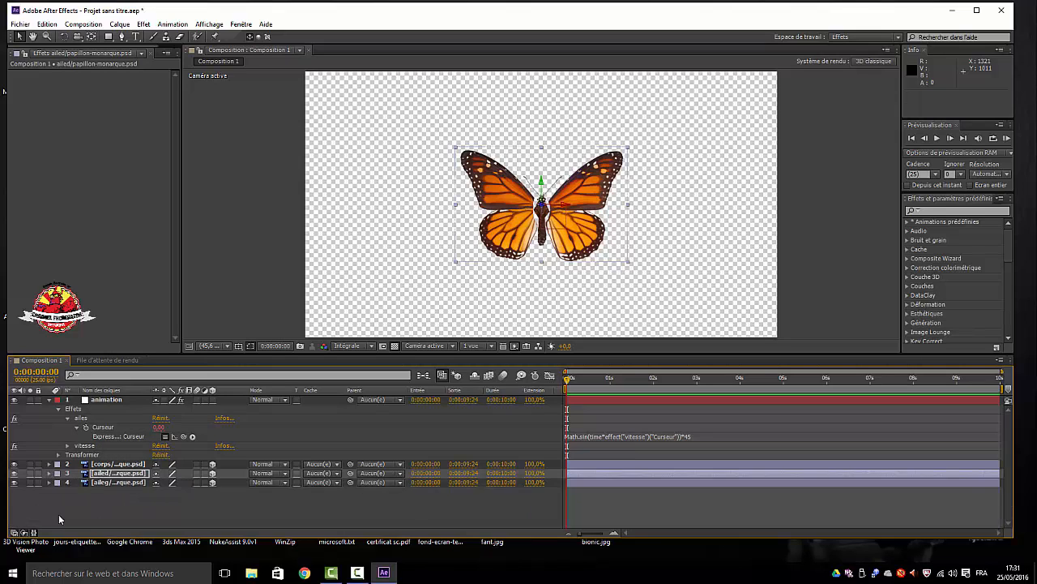
Link the aileg layer's Rotation Y by expression to the ailes slider, multiplied by (-1), and scrub the first frames.
click(111, 482)
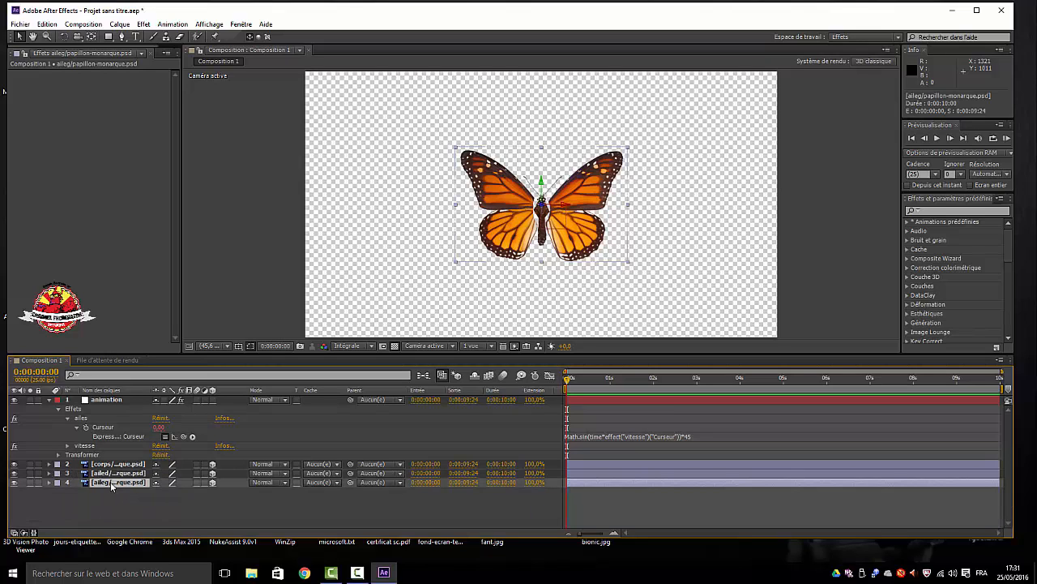
key(r)
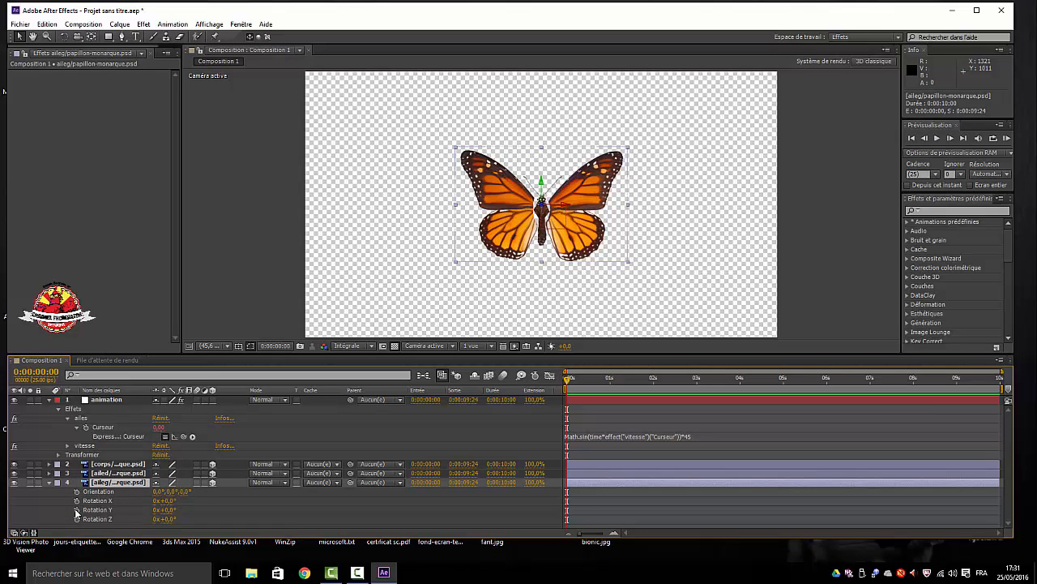
alt+click(77, 510)
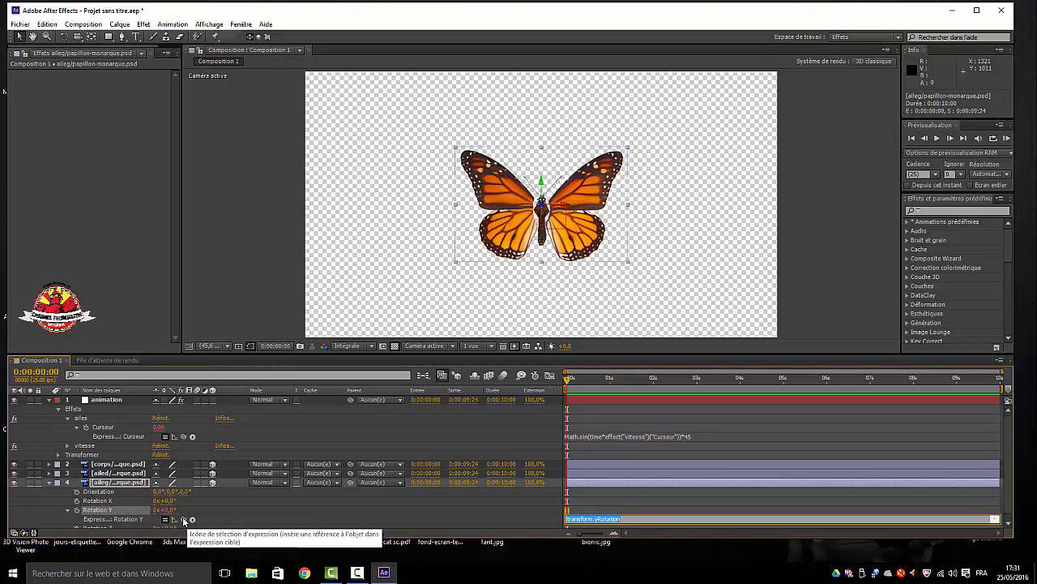
drag(183, 518, 83, 429)
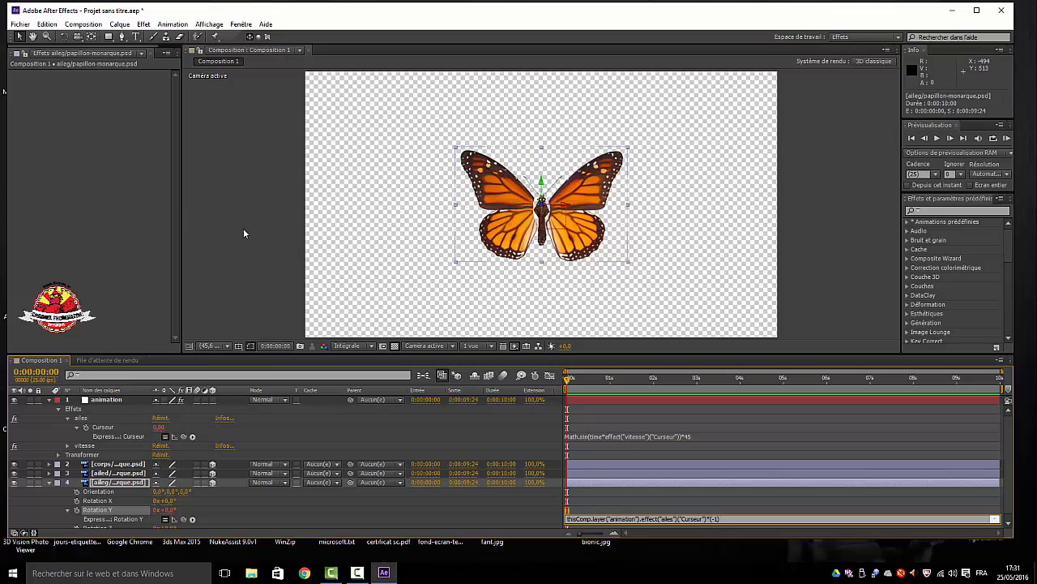
mouse_move(584, 381)
mouse_down()
mouse_move(646, 394)
mouse_move(643, 375)
mouse_move(567, 381)
mouse_up()
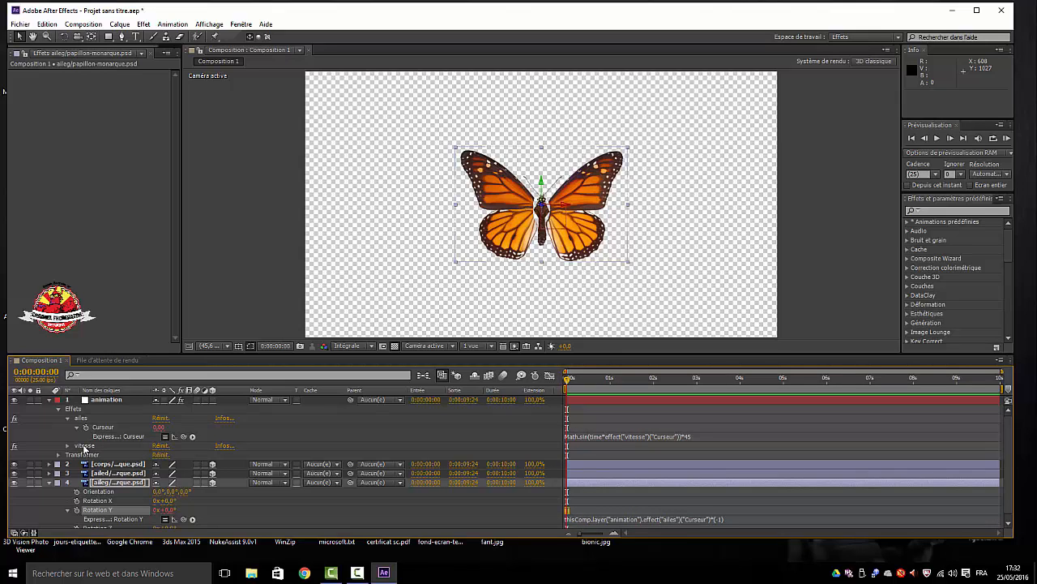
Set the vitesse slider on the animation layer to 10 and play the wing animation.
click(111, 400)
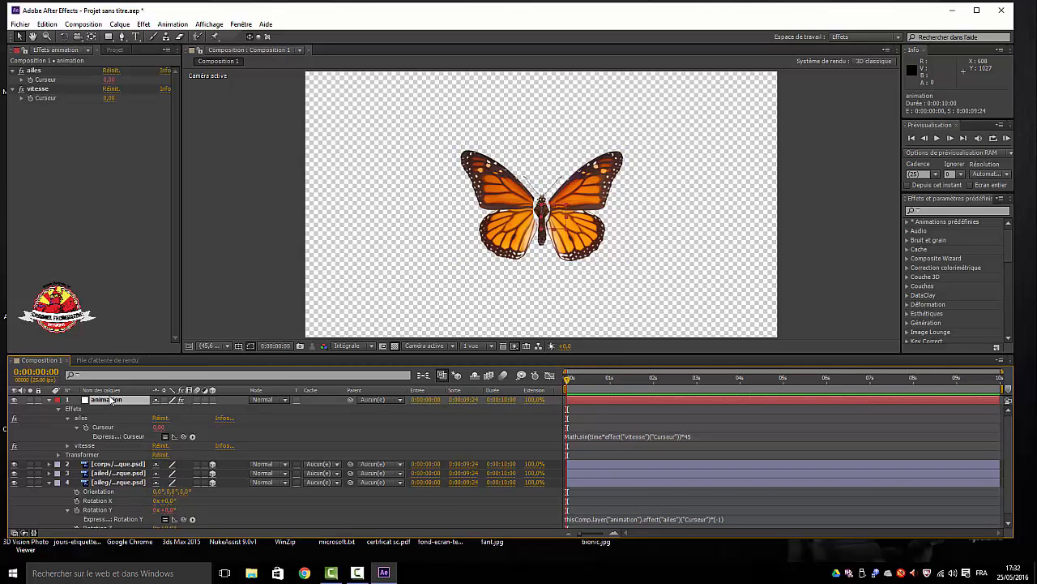
click(108, 98)
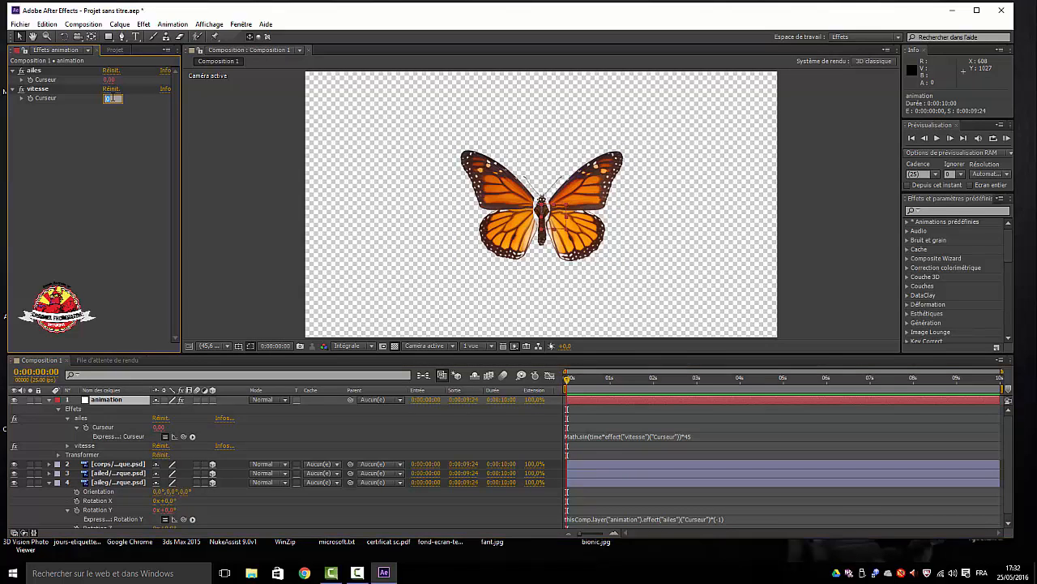
text(10)
click(110, 214)
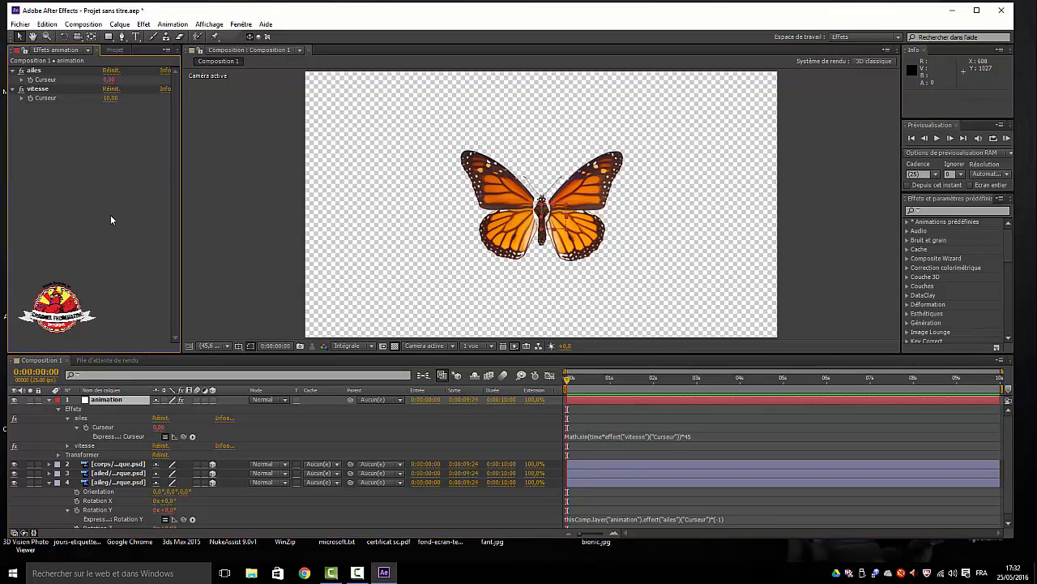
key(space)
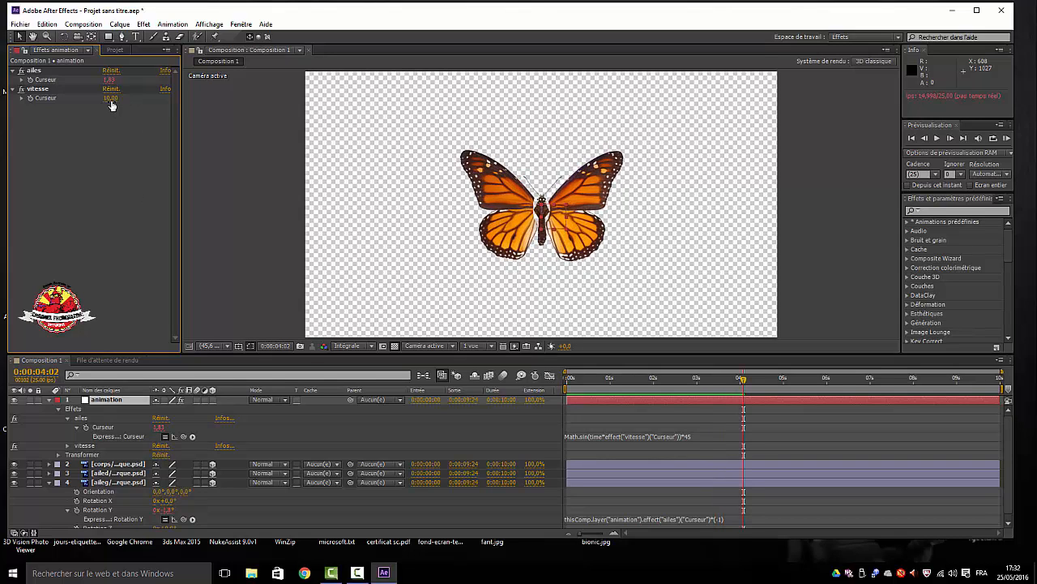
Try the vitesse slider at 74 and at 2, playing the wing animation to compare the flapping speeds.
drag(110, 98, 161, 104)
key(space)
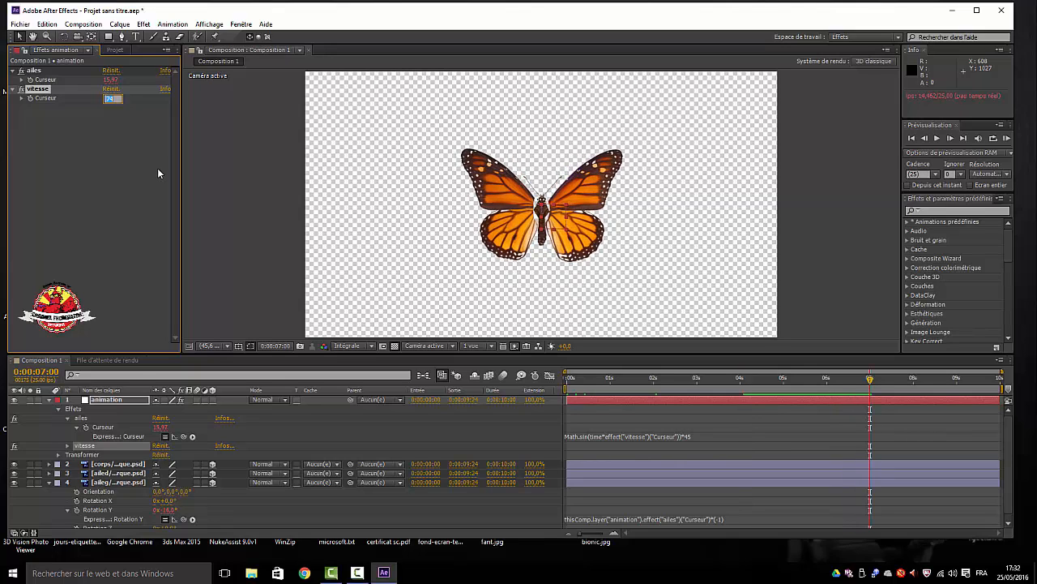
text(2)
click(111, 176)
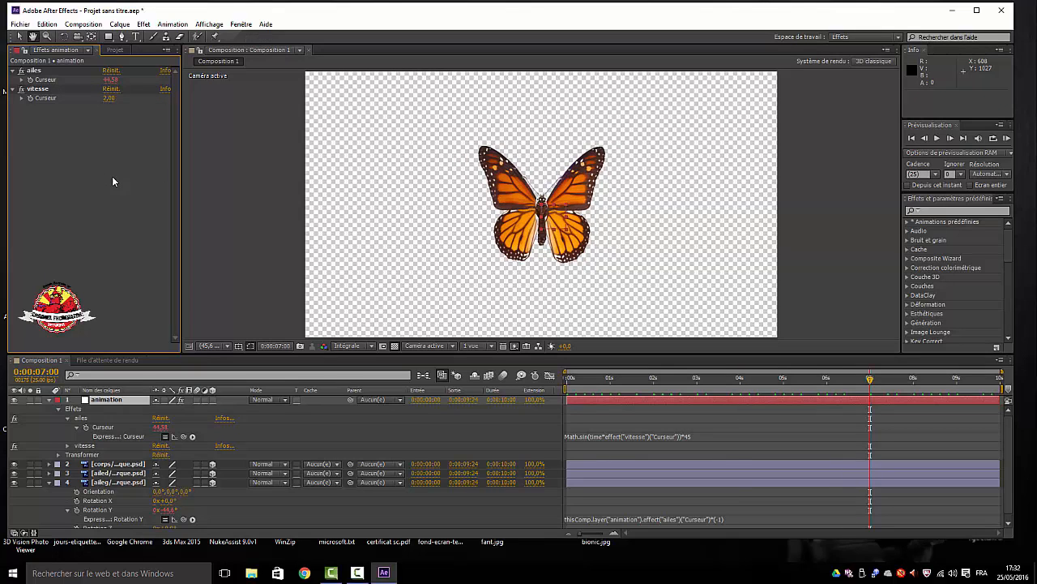
key(space)
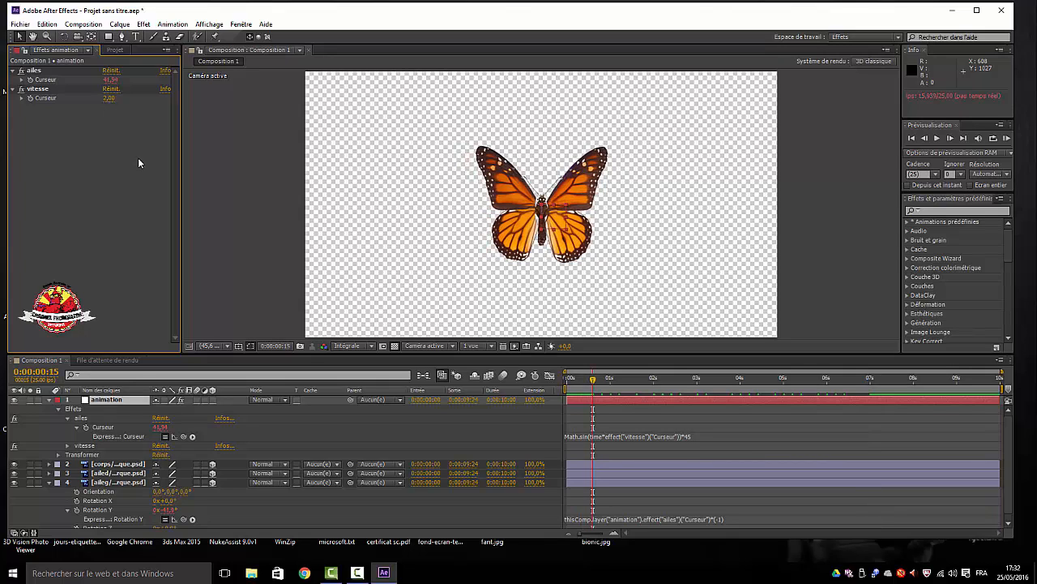
Set the vitesse slider back to 10 and collapse the animation layer's properties in the timeline.
click(109, 98)
key(Return)
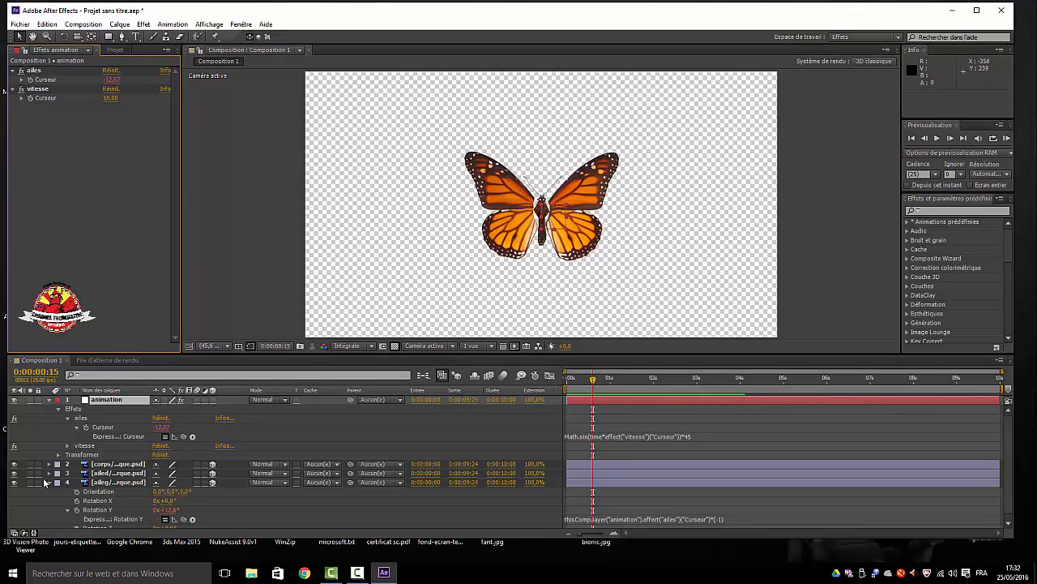
click(49, 401)
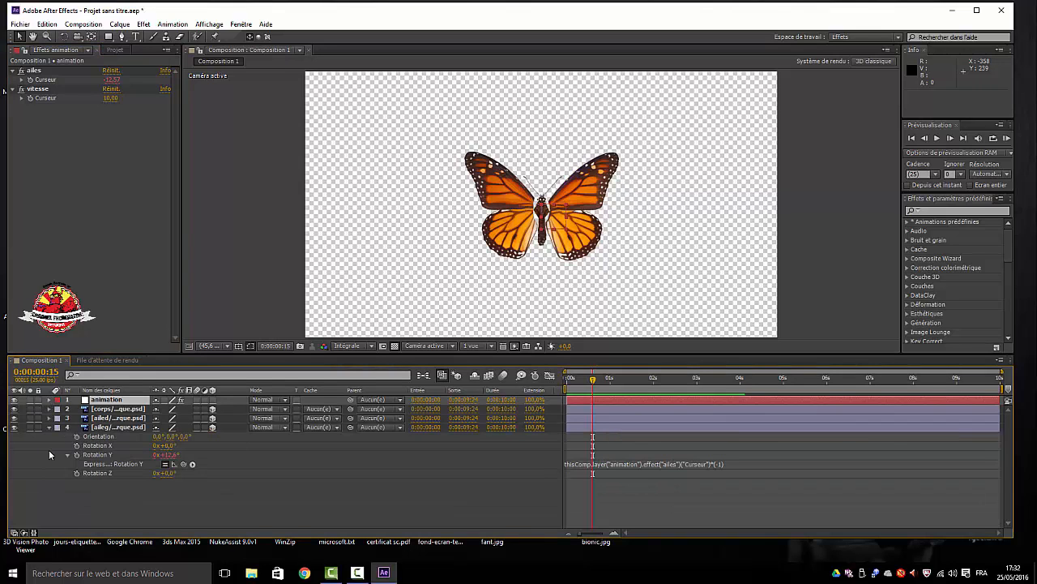
click(46, 427)
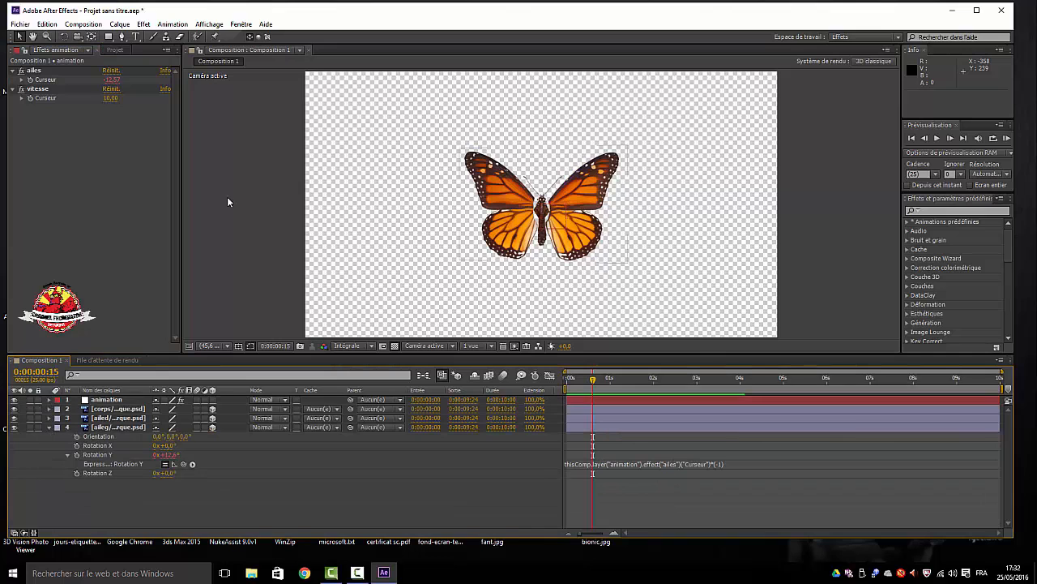
Create a new composition with the default settings, place Composition 1 in it as a layer and play it.
click(84, 24)
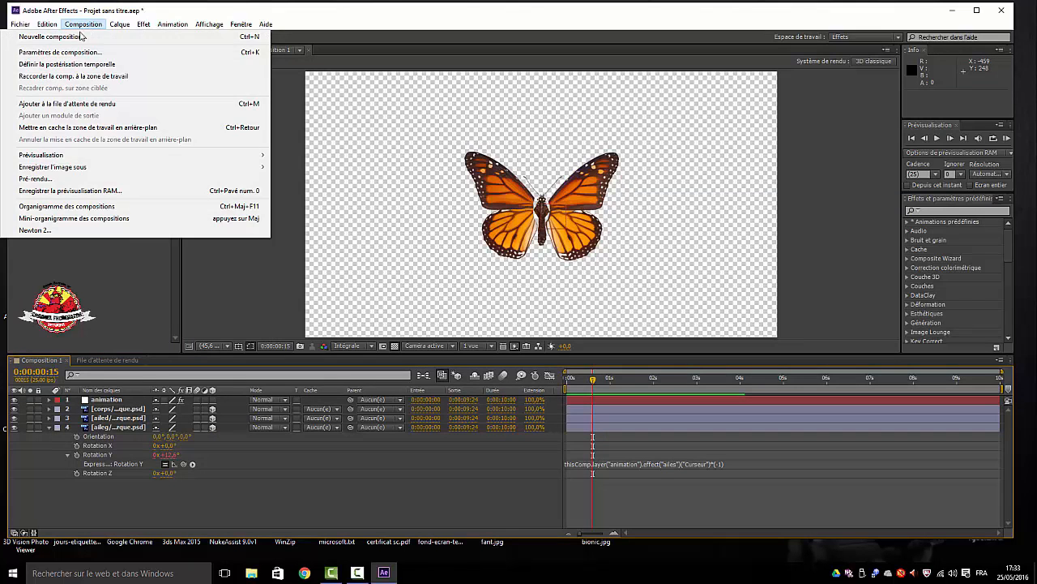
click(81, 36)
click(614, 314)
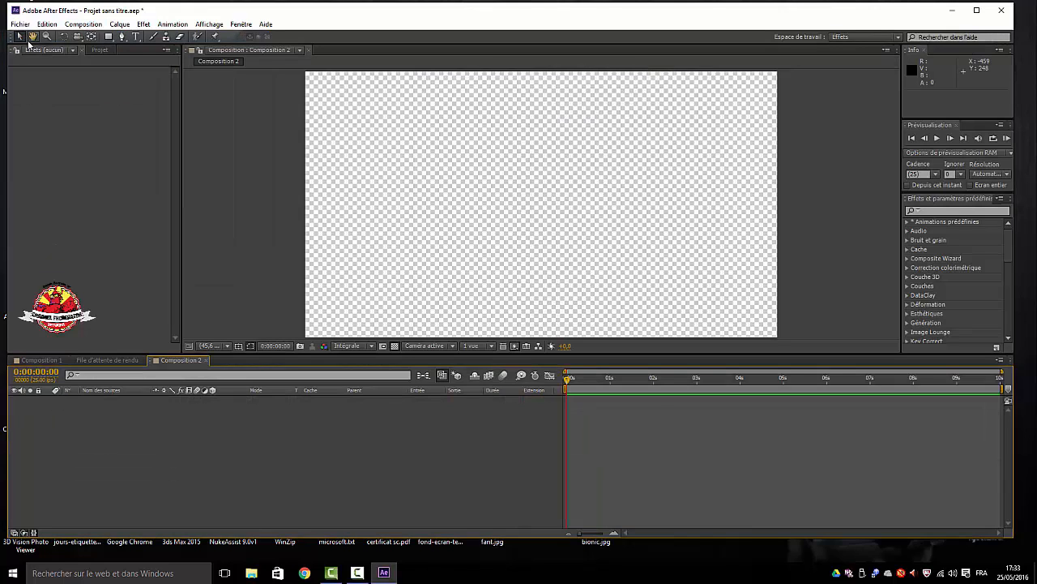
click(99, 50)
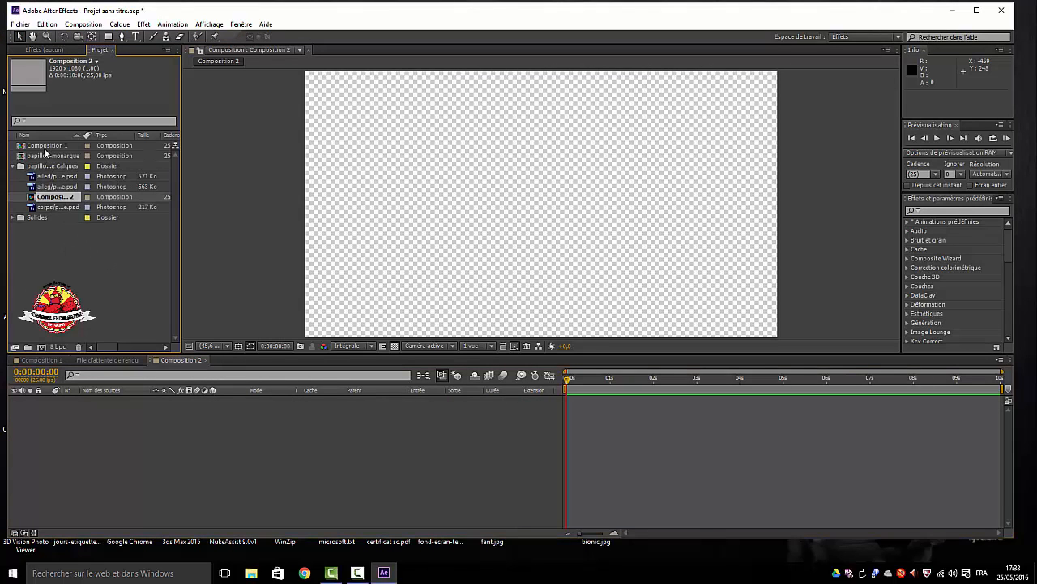
drag(46, 151, 105, 440)
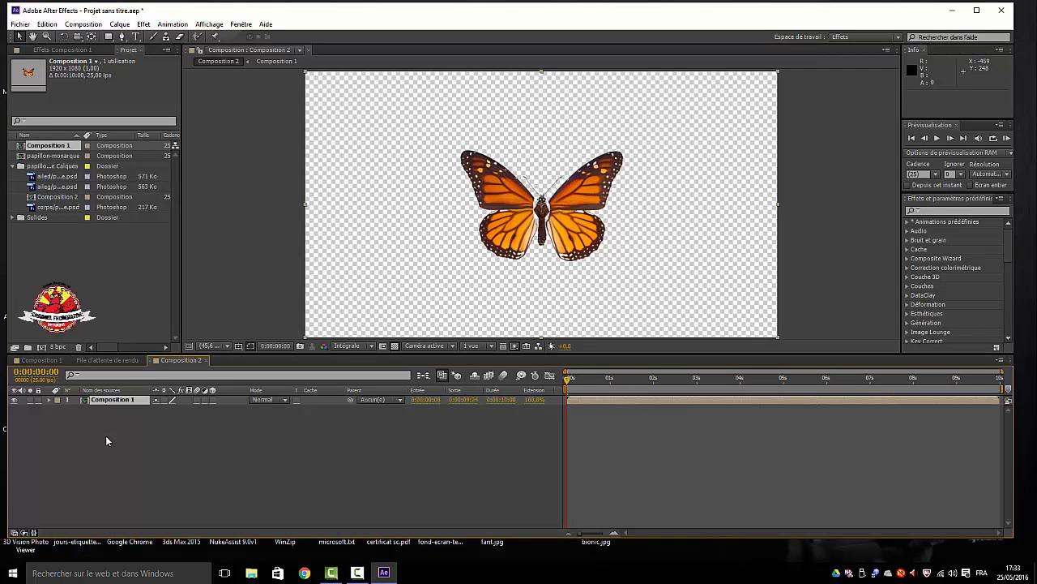
key(space)
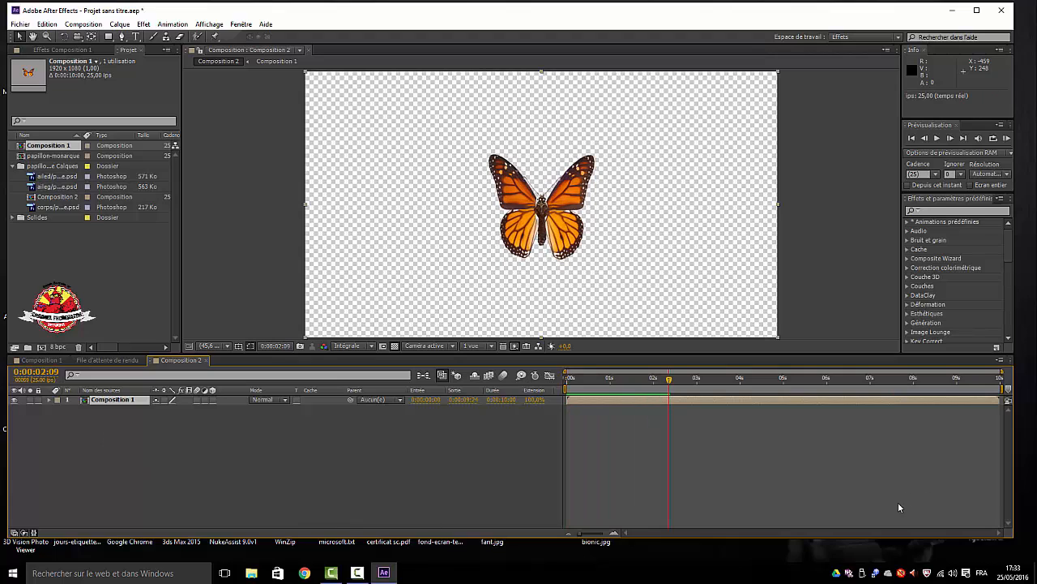
Turn the nested Composition 1 layer into a 3D layer and enable its collapse transformations switch.
click(213, 399)
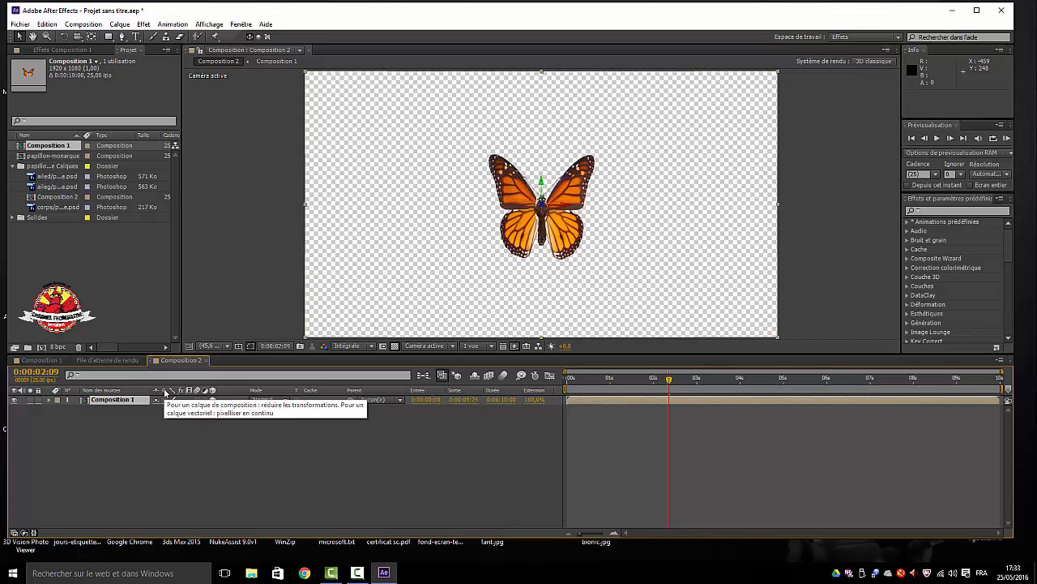
click(165, 401)
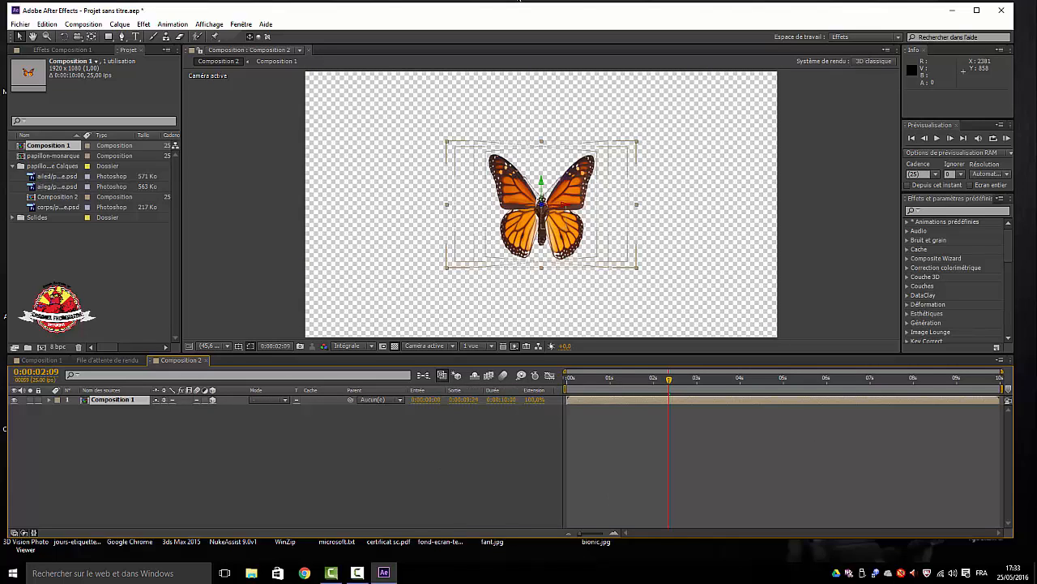
Import the image champ.jpg from the Elements (E:) drive into the project.
click(20, 24)
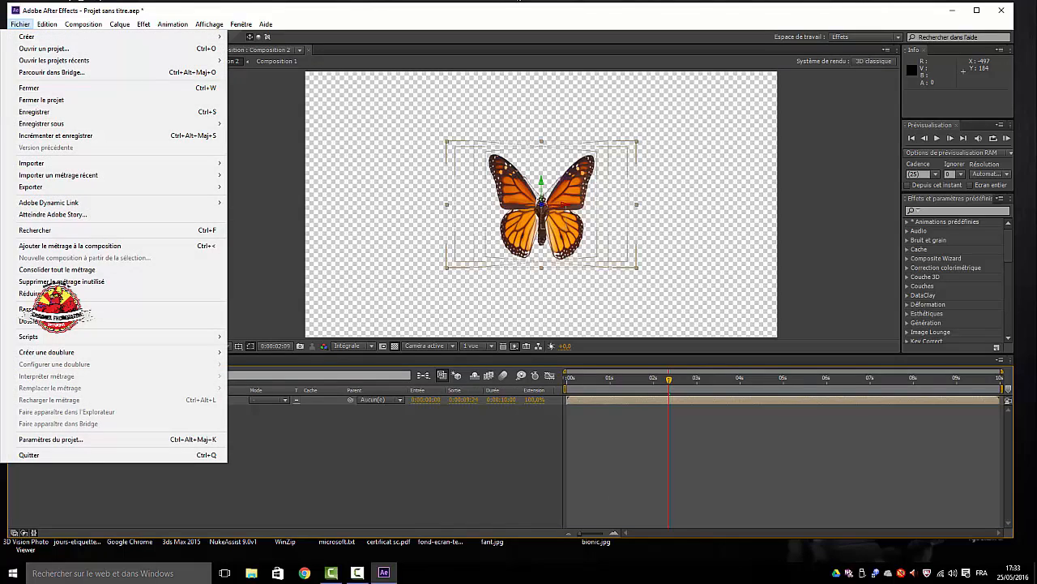
mouse_move(81, 166)
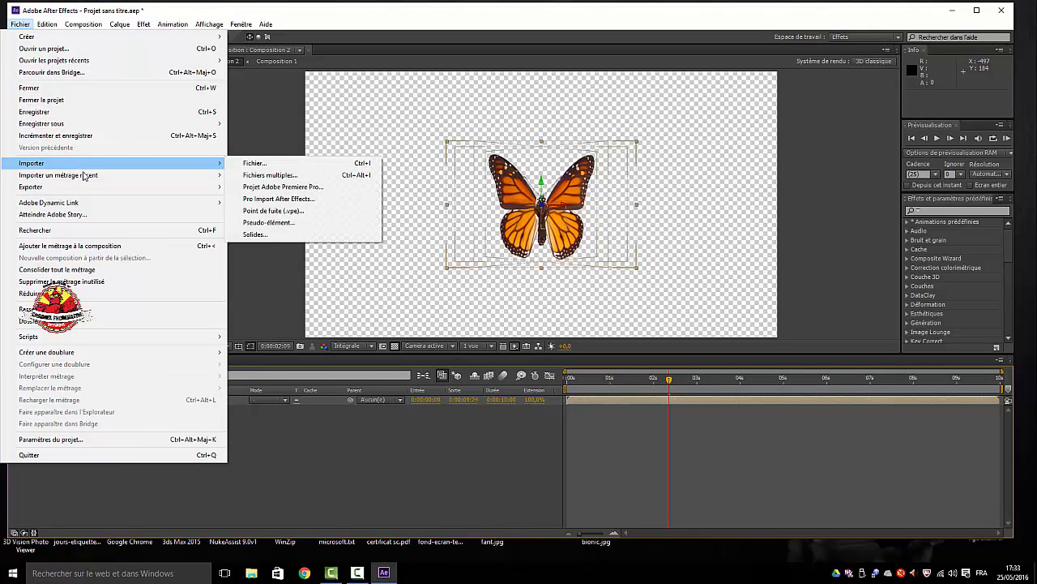
click(255, 164)
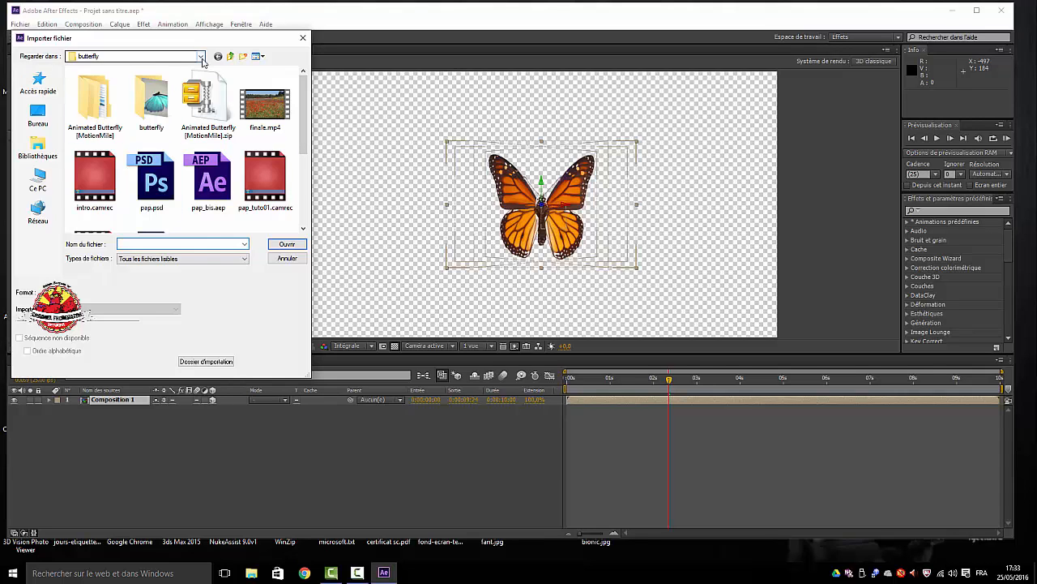
click(162, 56)
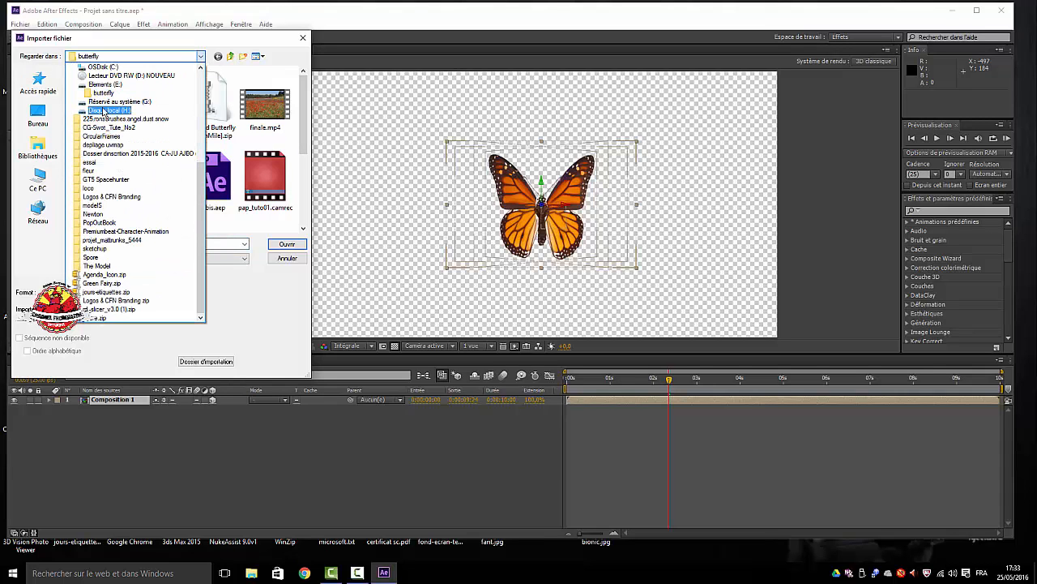
click(110, 86)
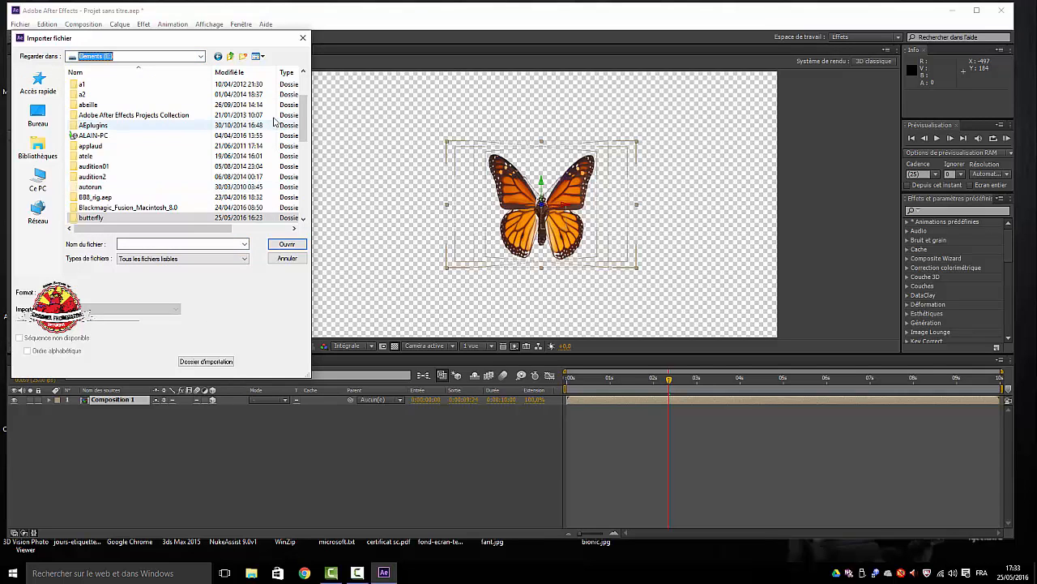
drag(300, 134, 299, 206)
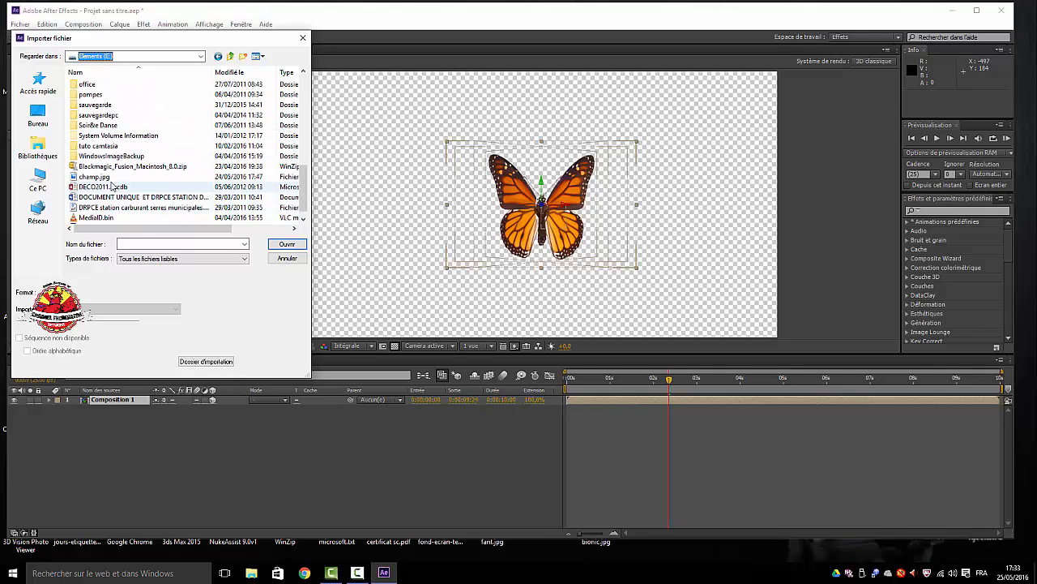
click(96, 177)
double_click(96, 176)
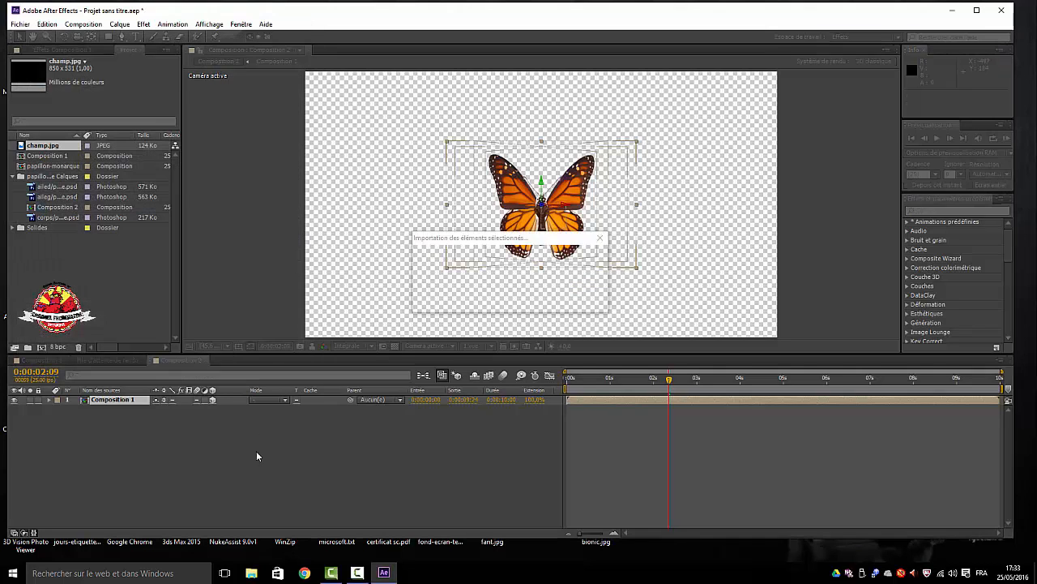
Place champ.jpg below Composition 1 in Composition 2, make it a 3D layer and scale it to 425%.
drag(45, 145, 355, 469)
click(213, 409)
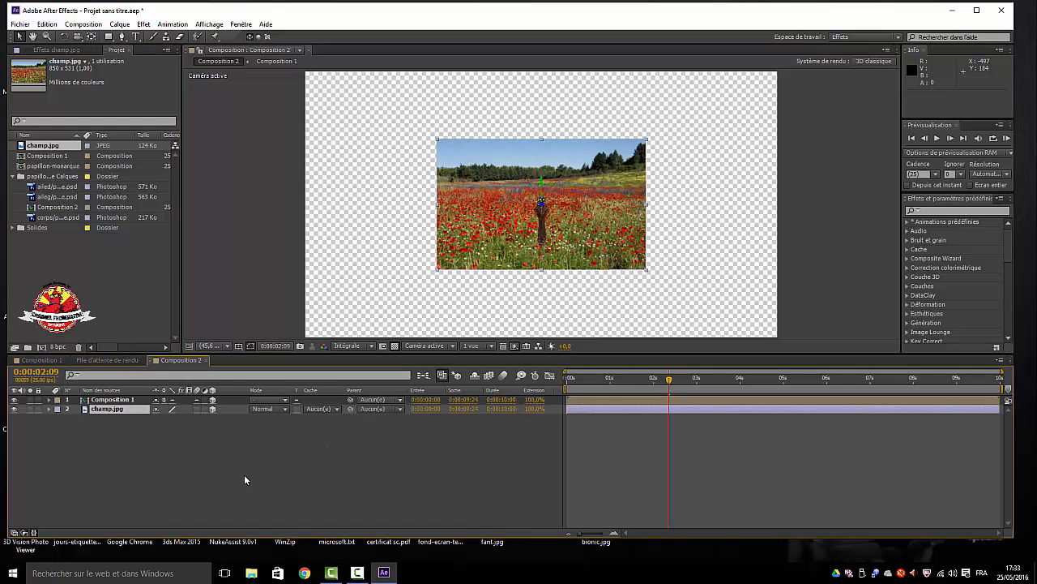
key(s)
drag(204, 418, 390, 430)
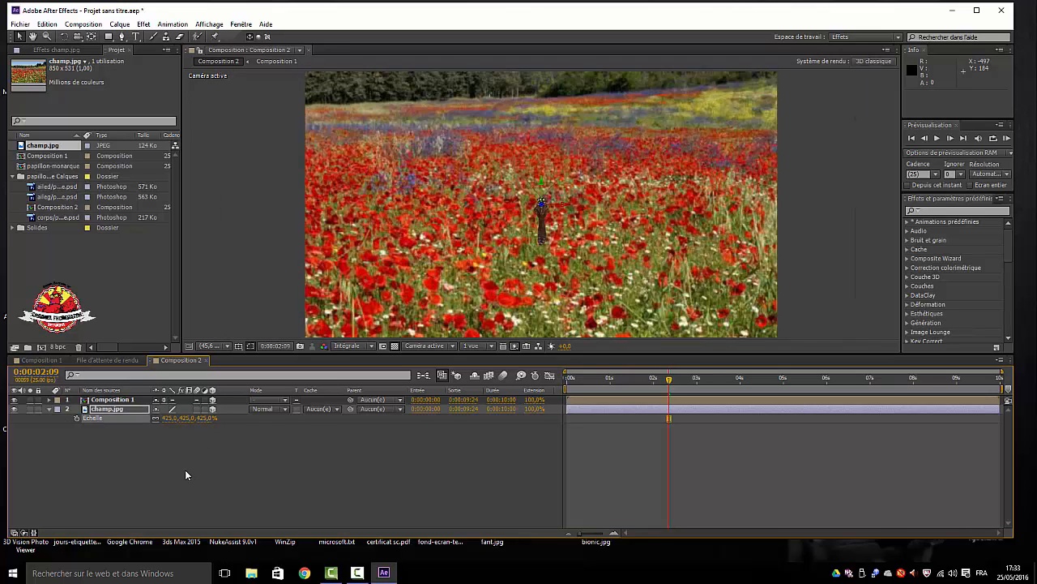
Push the champ.jpg layer back behind the butterfly by setting its Z position to 1867.
key(p)
drag(191, 422, 1036, 454)
drag(193, 423, 399, 496)
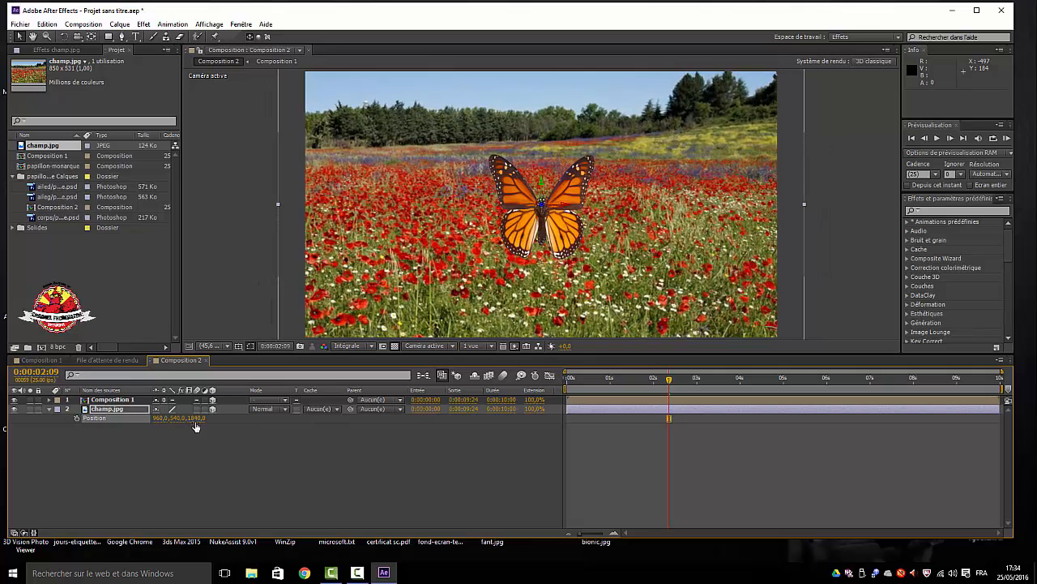
drag(196, 427, 403, 505)
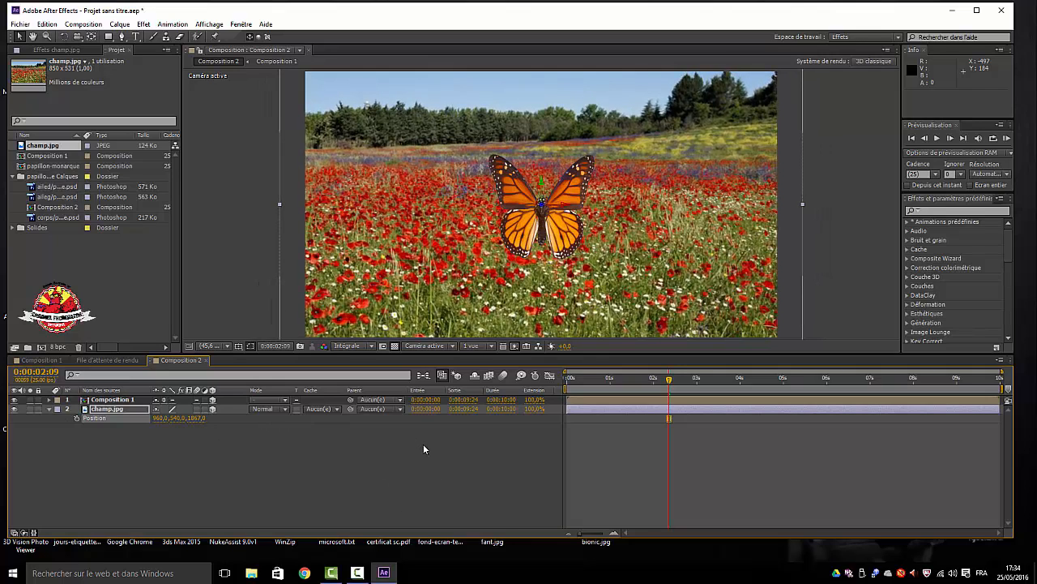
At 0:00, move the butterfly outside the frame's lower left to about -354.9, 1119.5 and start keyframing its position.
click(122, 400)
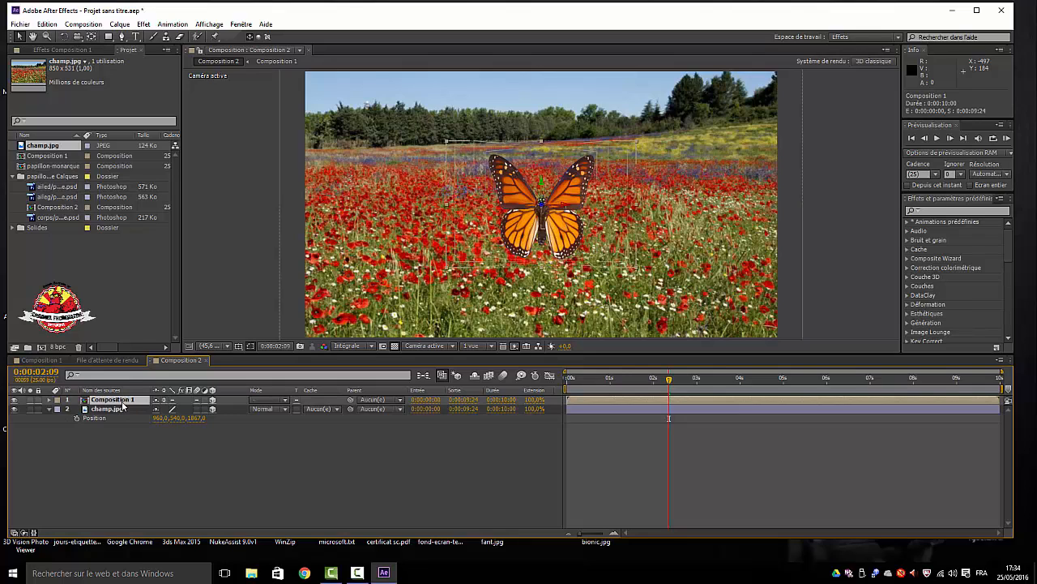
key(p)
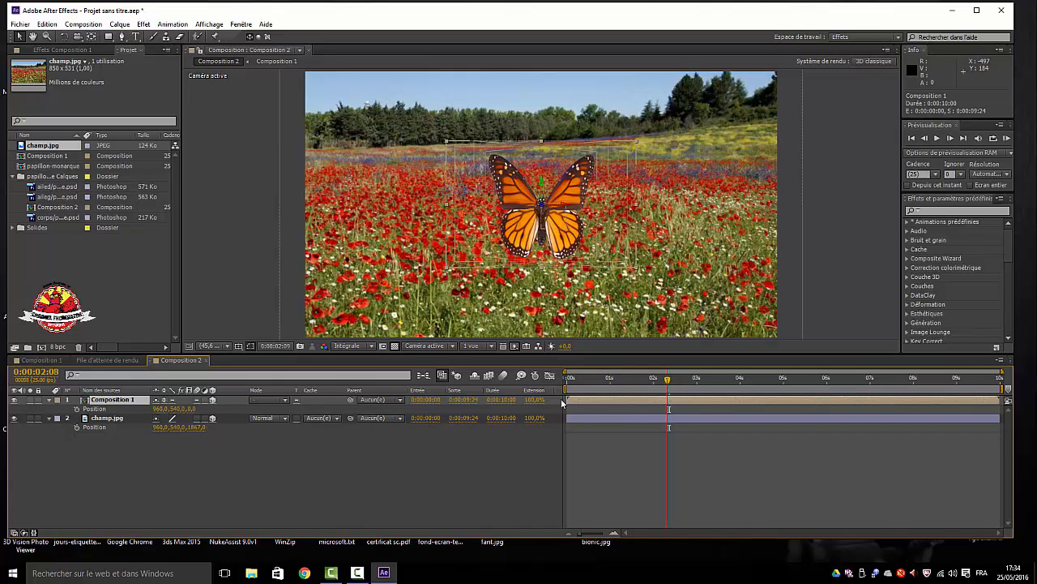
key(Home)
drag(475, 248, 241, 372)
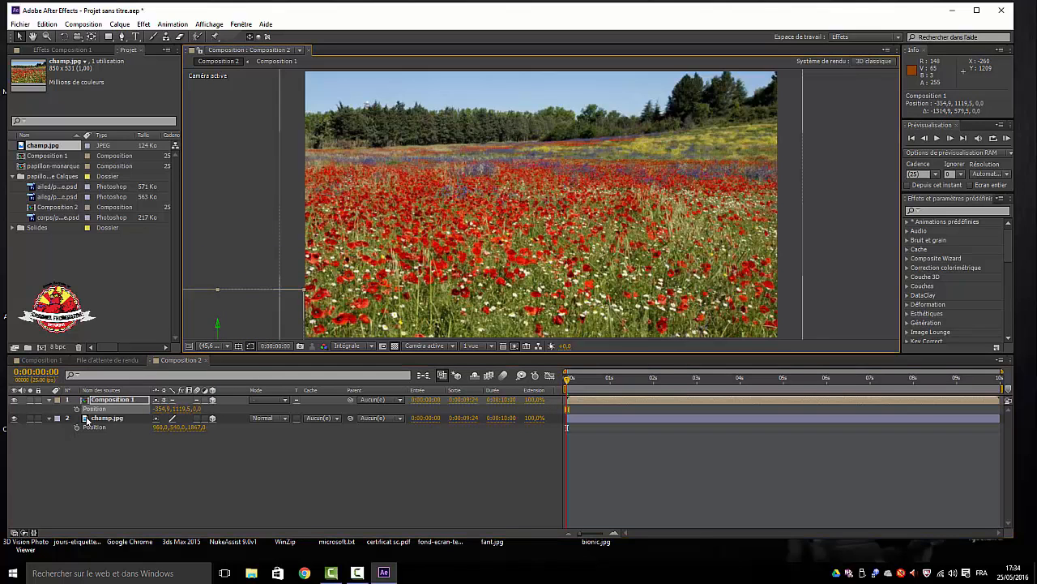
click(77, 408)
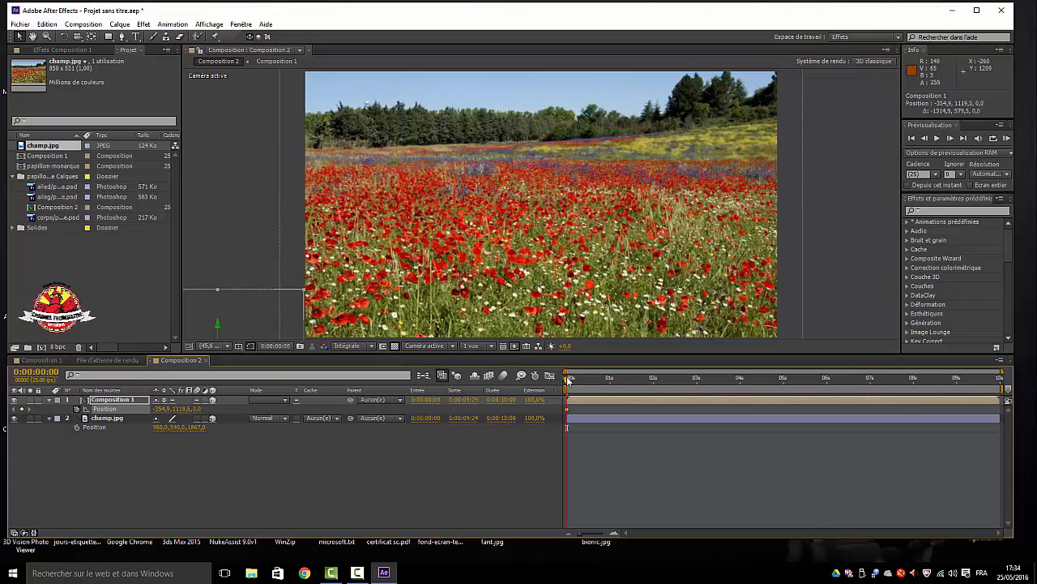
Keyframe the butterfly's position at about 512, 705 at 1:01 and further right, near the middle of the frame, at 2:01.
drag(568, 378, 612, 384)
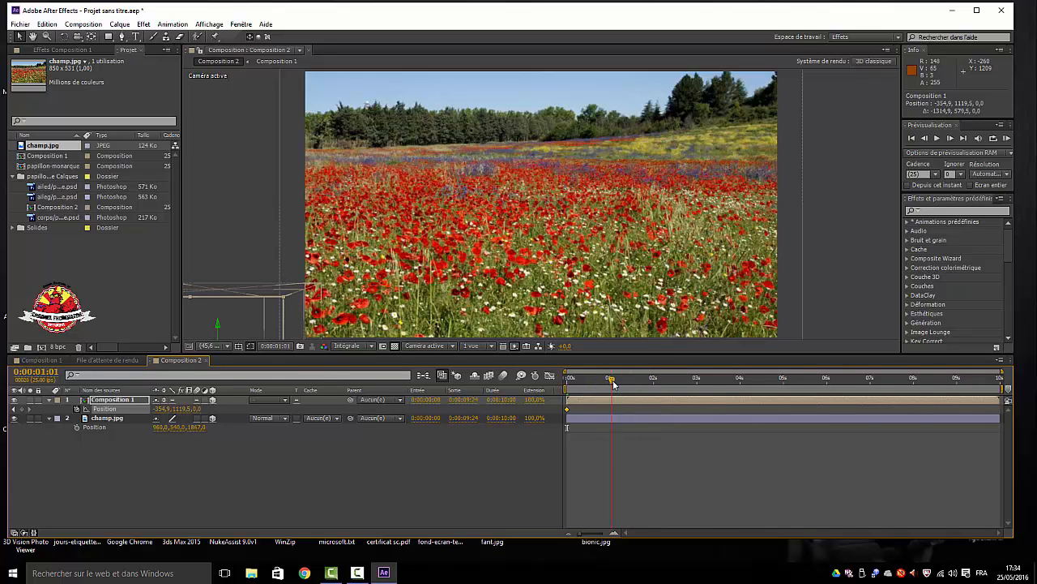
drag(274, 316, 490, 199)
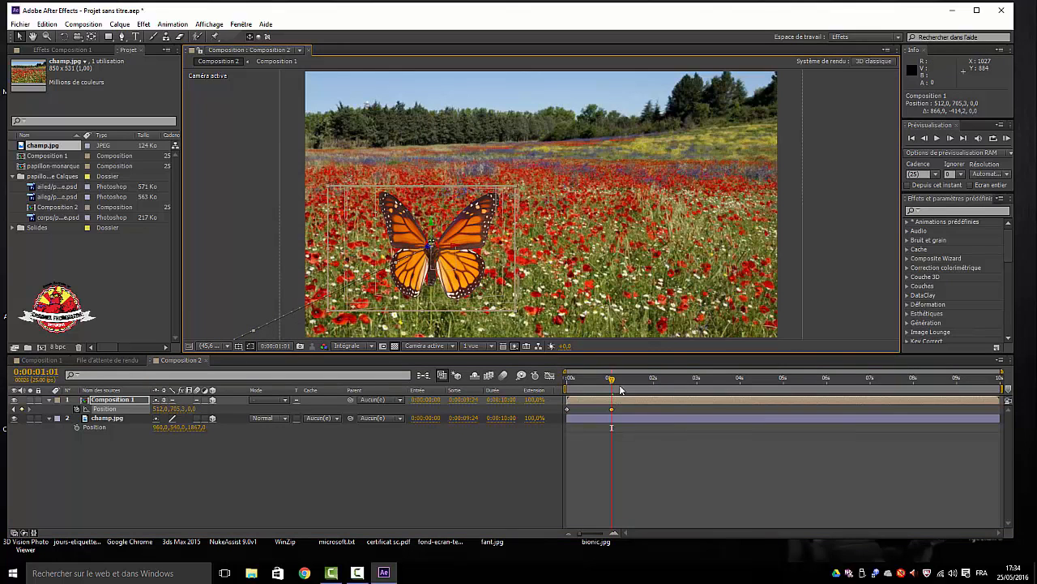
drag(612, 381, 654, 379)
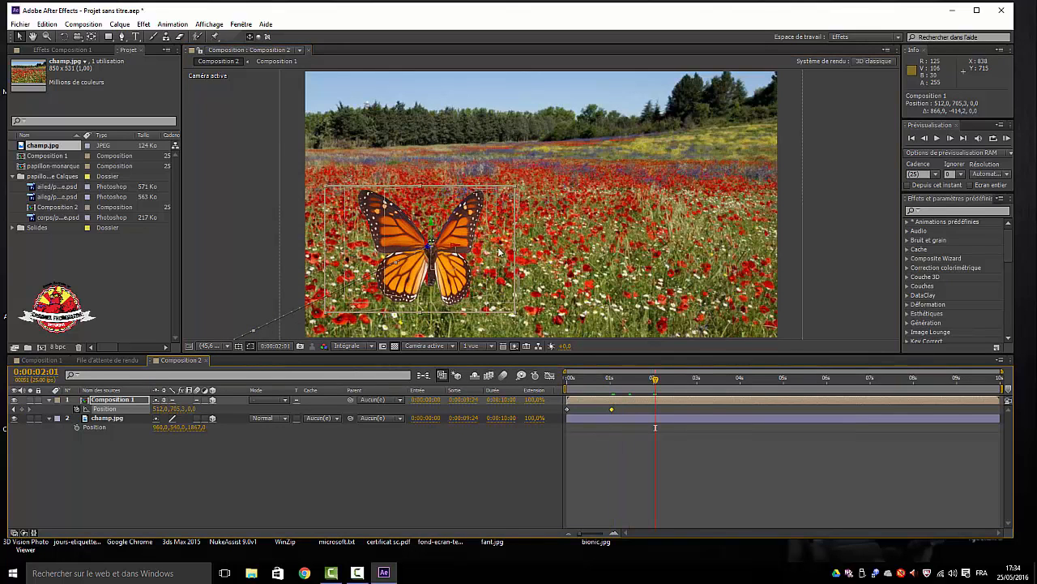
drag(447, 247, 606, 240)
Keyframe the butterfly's position at about 1510, 404 at 3:03 and about 1305, 113 at 4:02.
drag(655, 378, 704, 377)
drag(613, 267, 714, 192)
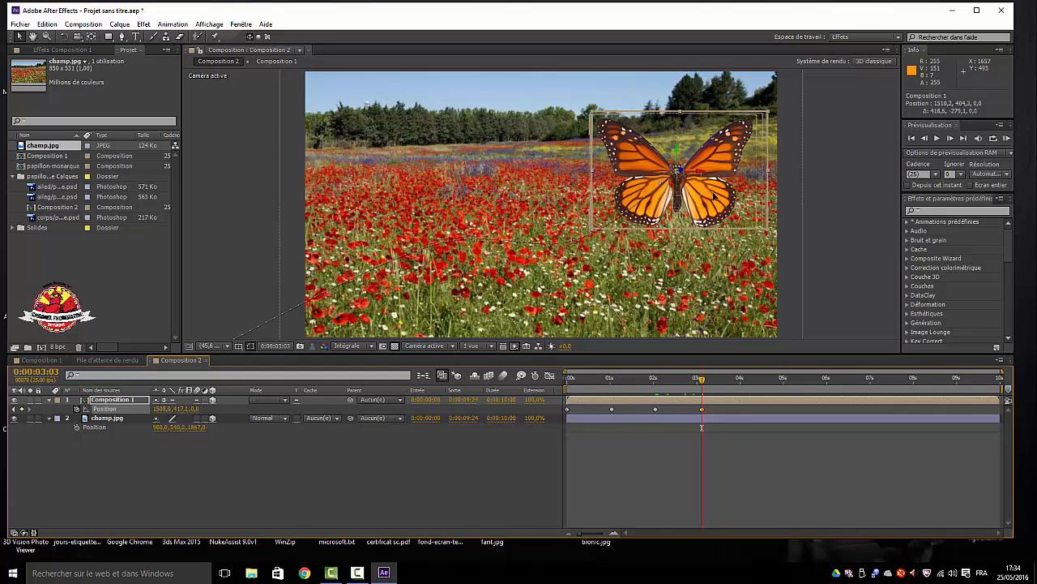
drag(703, 379, 743, 379)
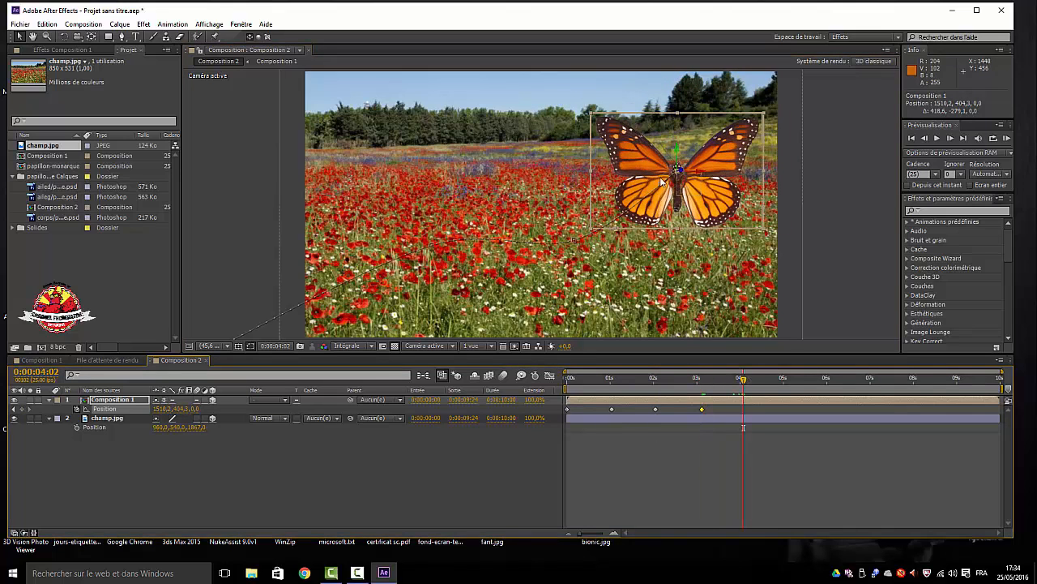
drag(635, 123, 606, 105)
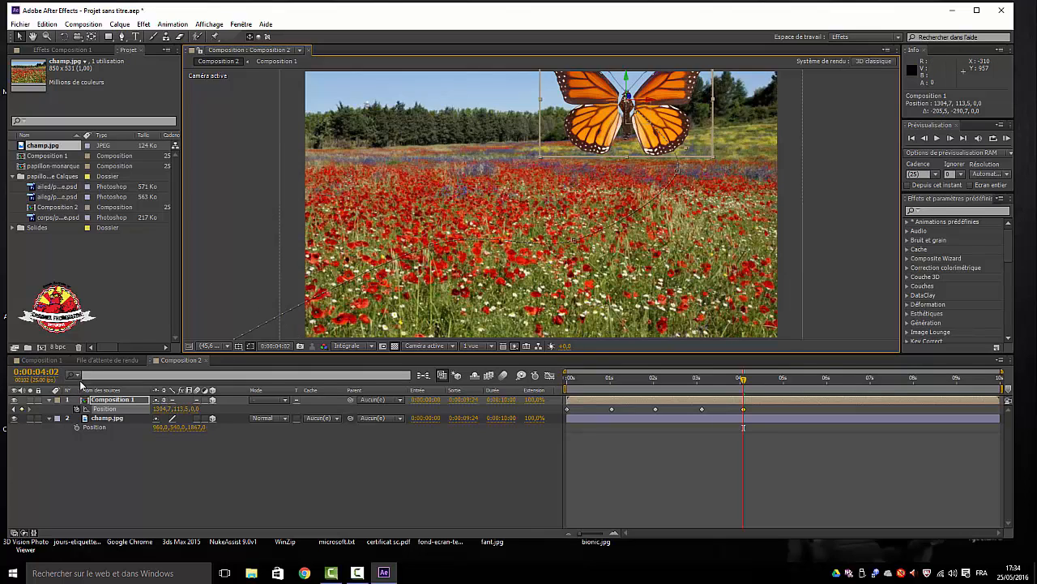
Set the butterfly layer's X orientation to 290° and start keyframing its orientation at 0:00.
click(109, 401)
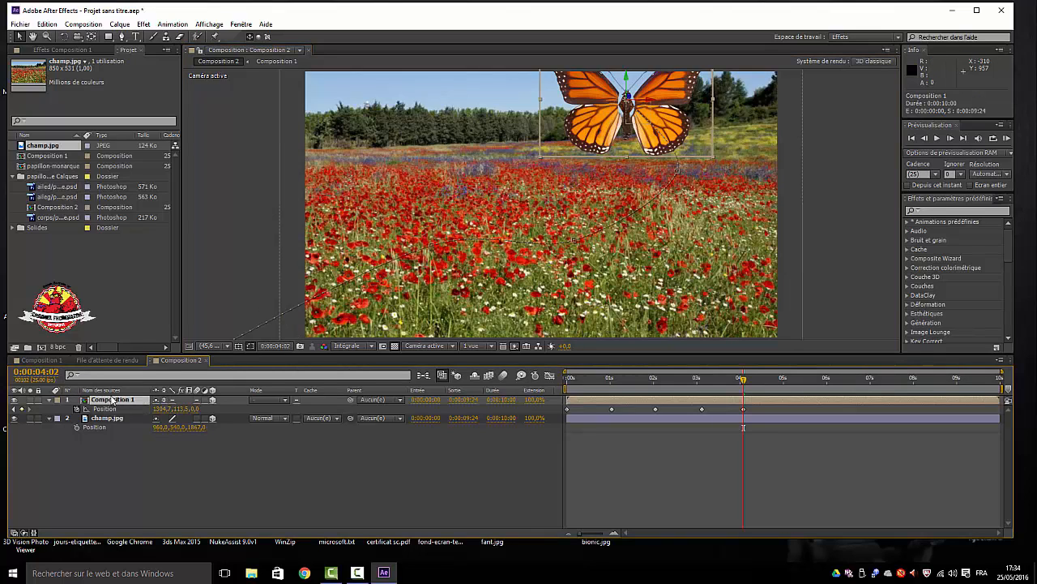
key(r)
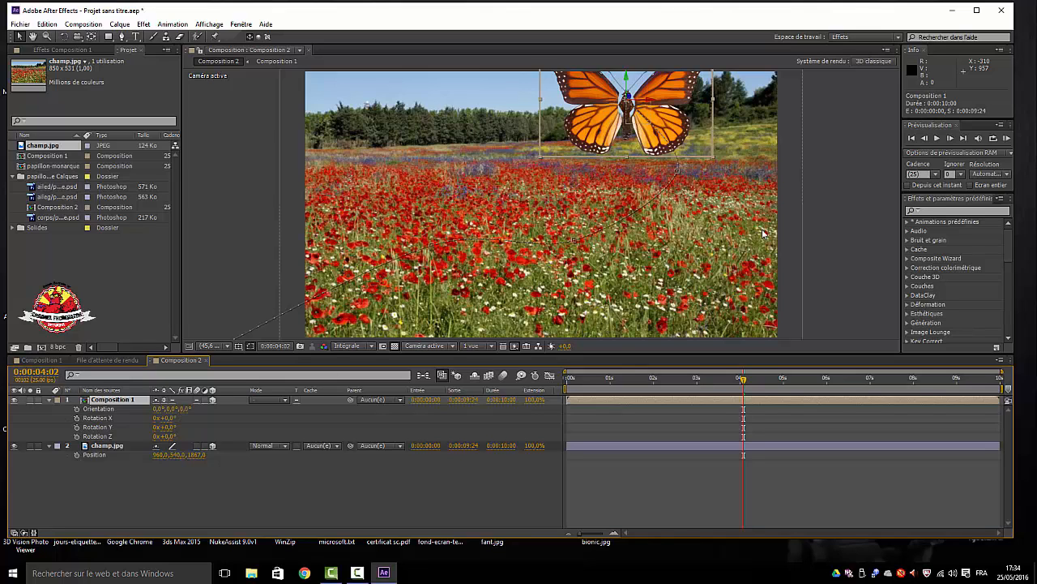
drag(744, 386, 584, 381)
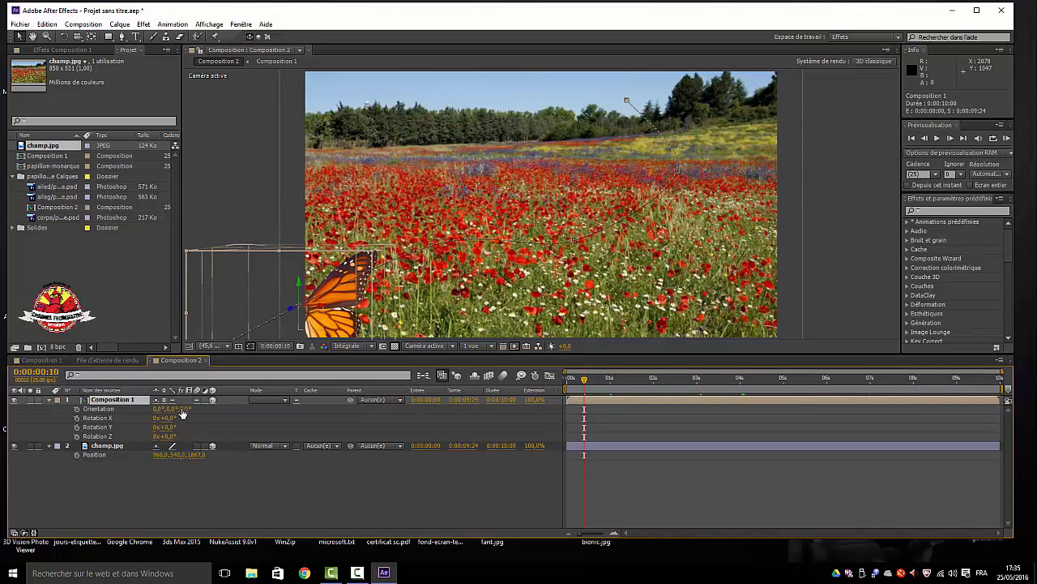
drag(158, 410, 119, 412)
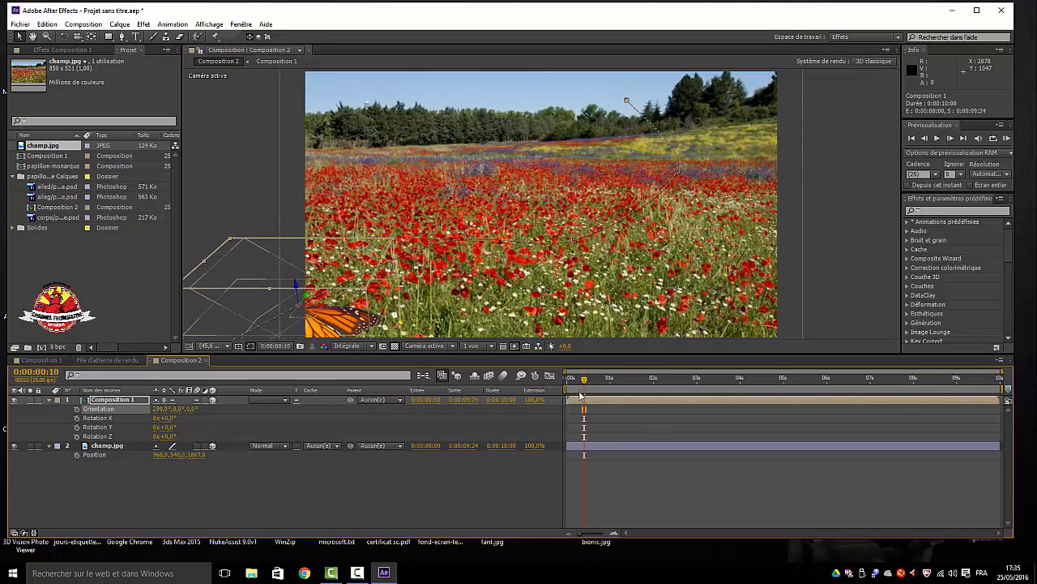
drag(585, 382, 568, 381)
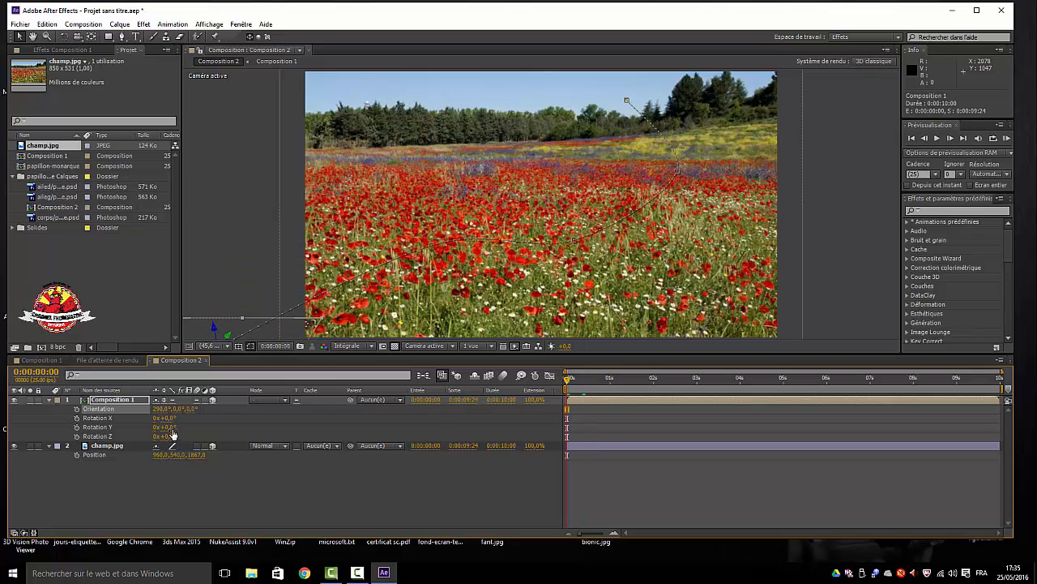
click(77, 410)
Keyframe the butterfly's orientation at 302°, 0°, 44° at 0:24 and 292°, 355°, 57° at 1:14.
drag(576, 383, 609, 381)
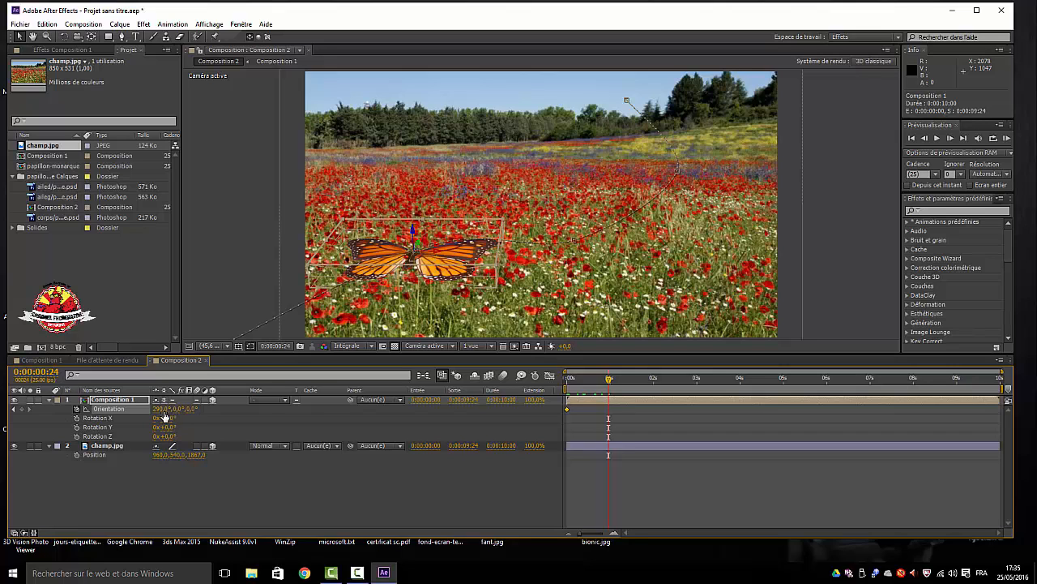
drag(158, 408, 214, 408)
click(681, 398)
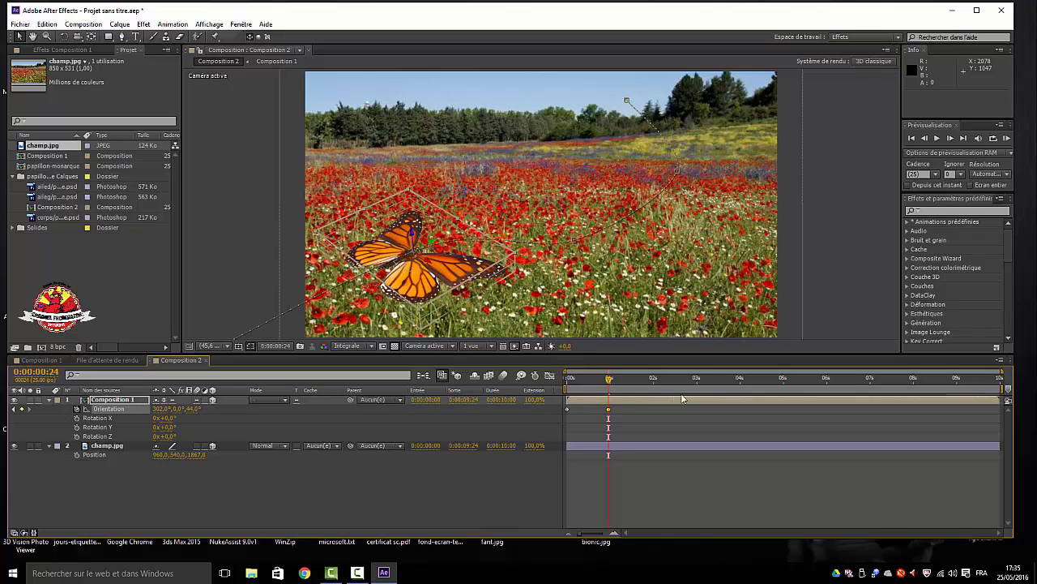
drag(612, 384, 635, 384)
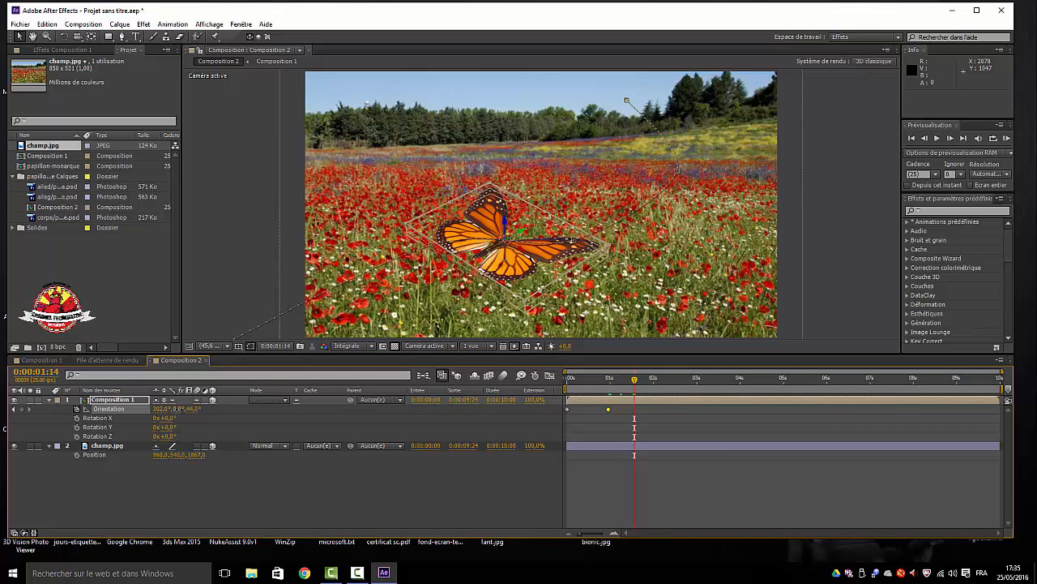
drag(173, 409, 211, 413)
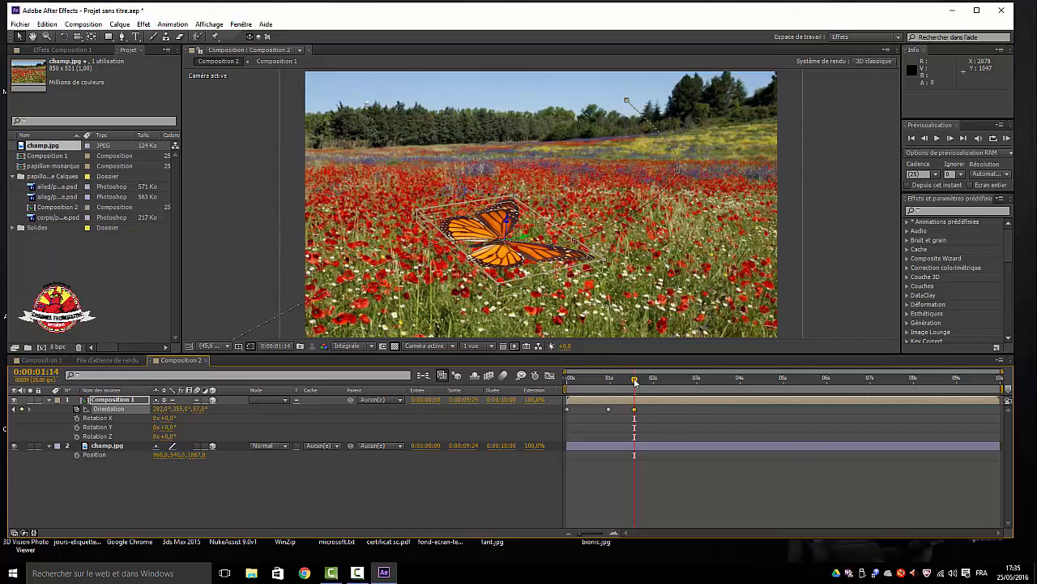
Keyframe the butterfly's orientation at 314°, 20°, 96° at 2:00 and 328°, 16°, 49° at 2:14.
drag(635, 382, 654, 379)
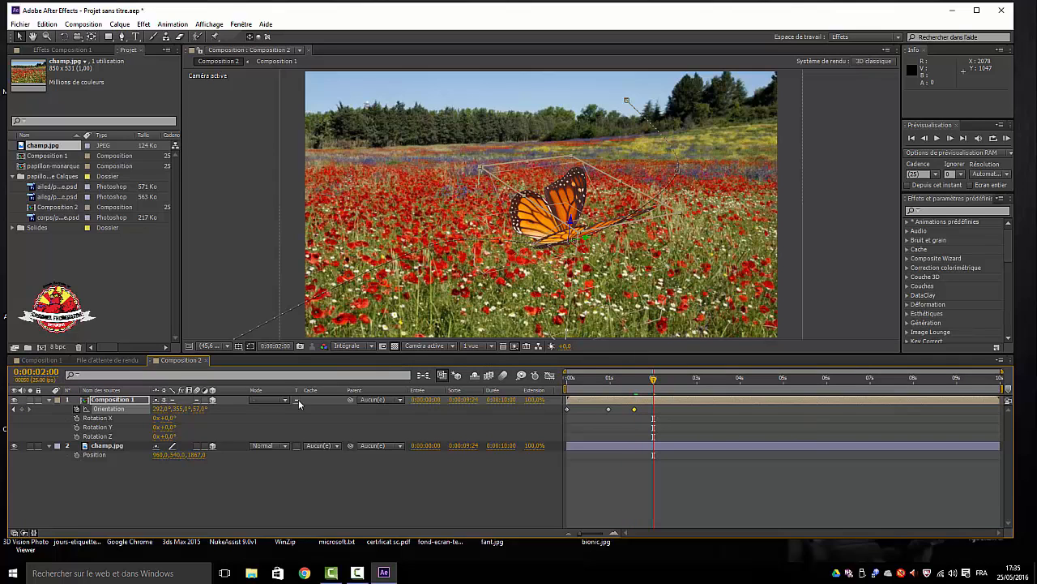
drag(181, 409, 192, 409)
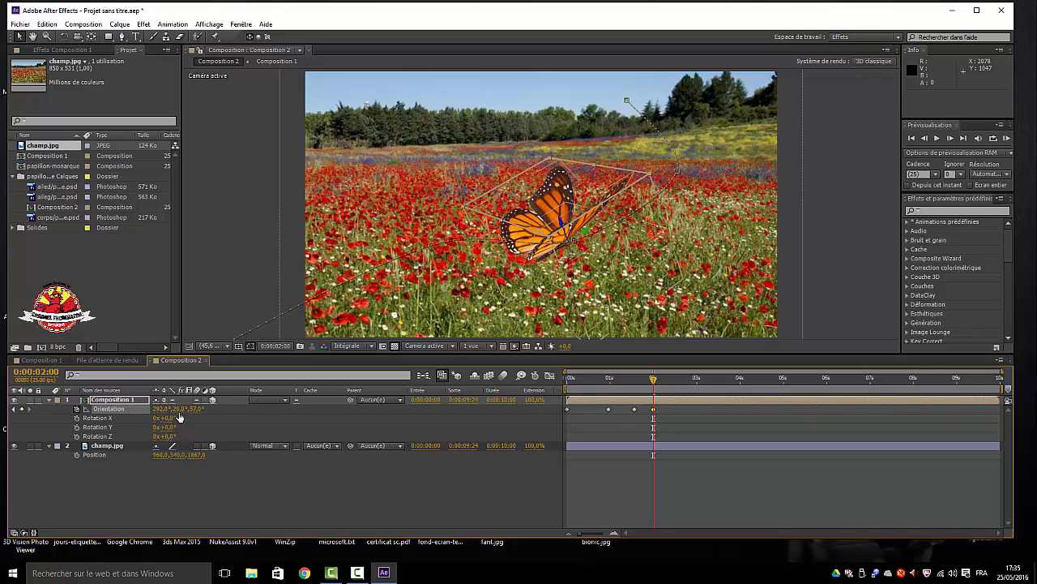
drag(197, 408, 172, 409)
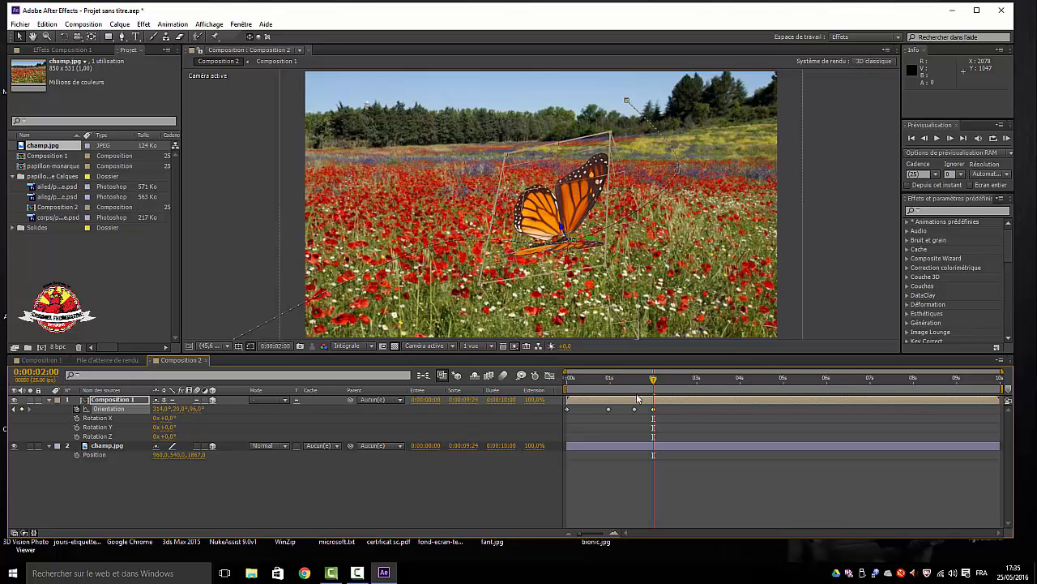
mouse_move(668, 386)
mouse_down()
mouse_move(718, 386)
mouse_move(679, 395)
mouse_up()
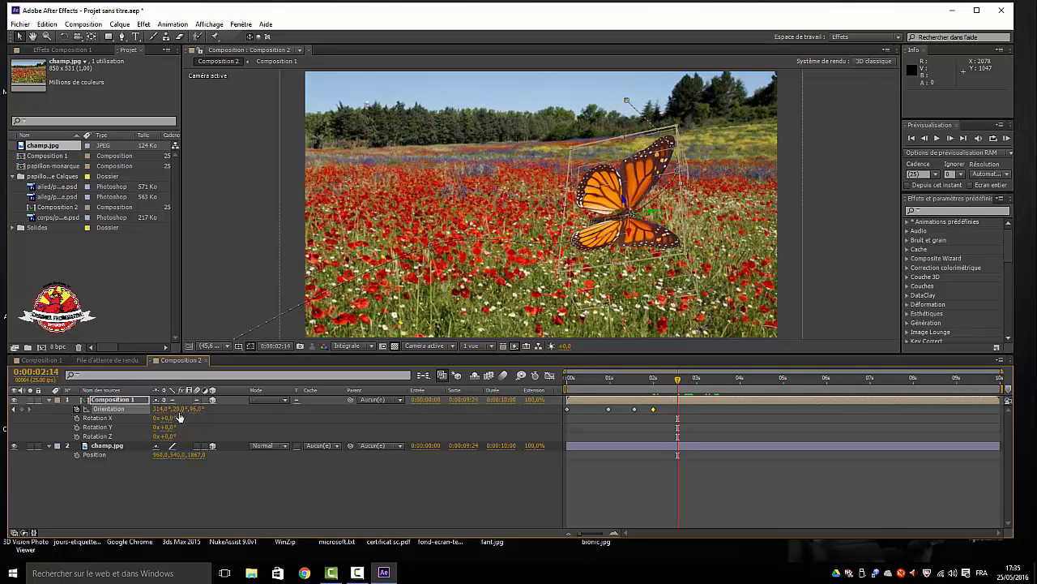
drag(180, 409, 158, 409)
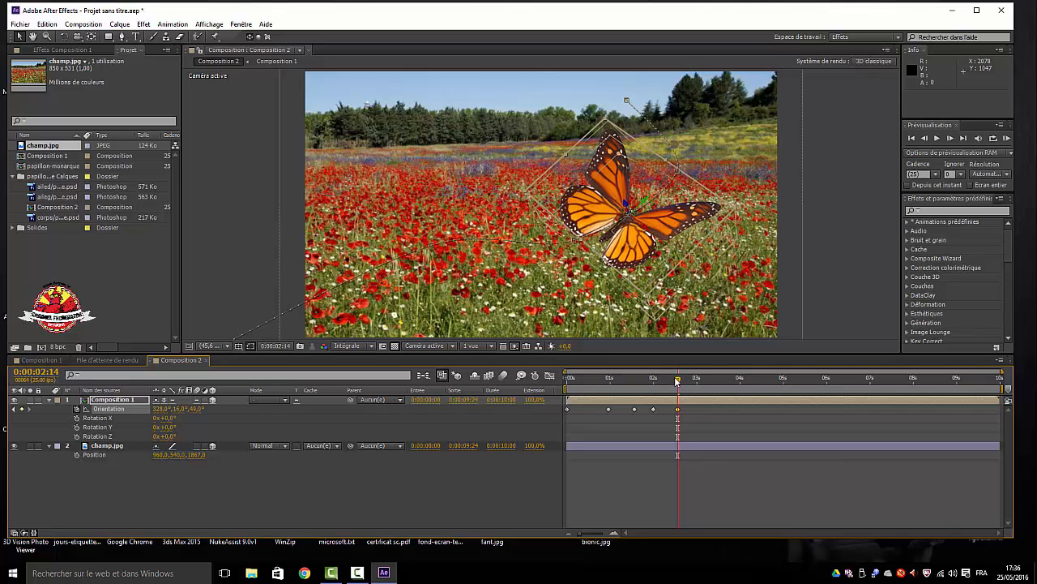
Keyframe the butterfly's orientation at 328°, 24°, 49° at 3:03 and 328°, 24°, 334° at 3:15 and 4:02, and preview the flight.
drag(677, 381, 703, 384)
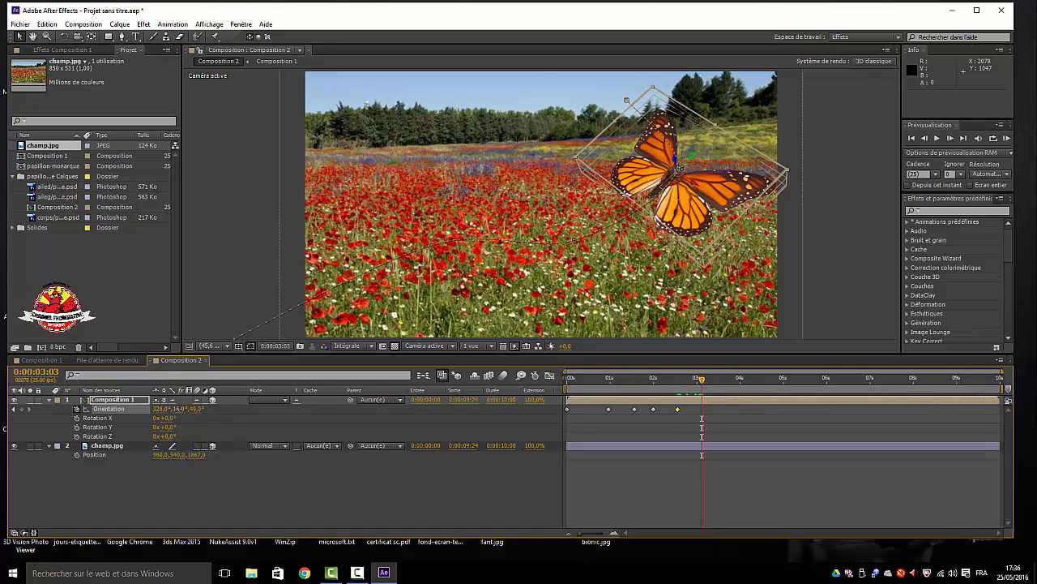
drag(180, 408, 196, 409)
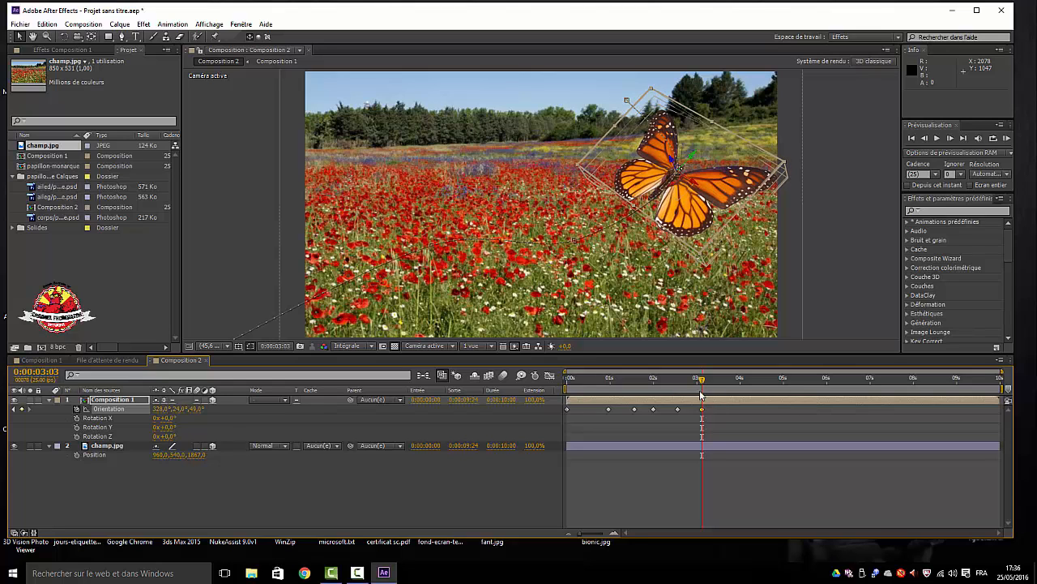
drag(703, 384, 723, 381)
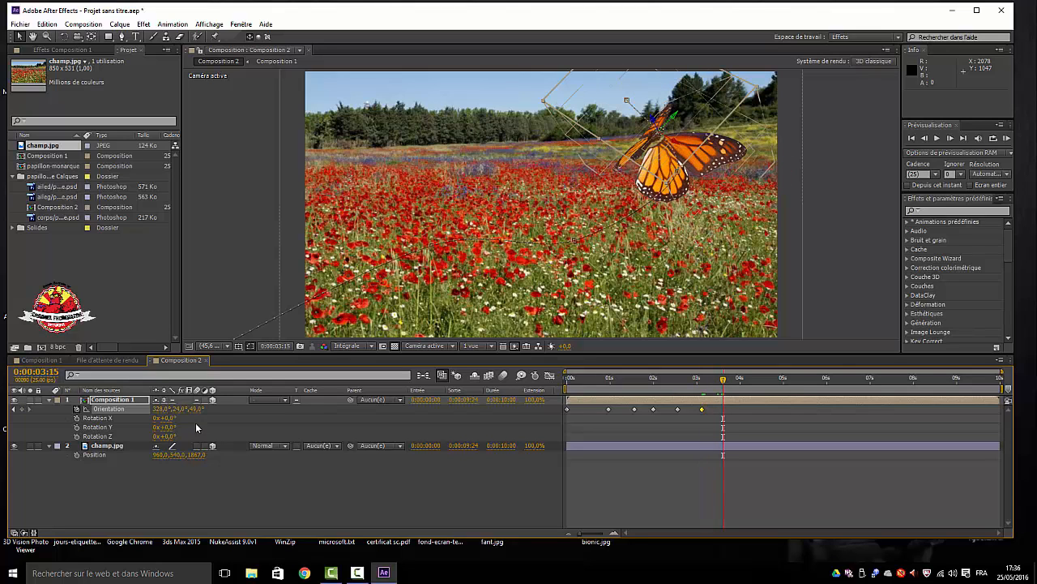
drag(197, 408, 164, 418)
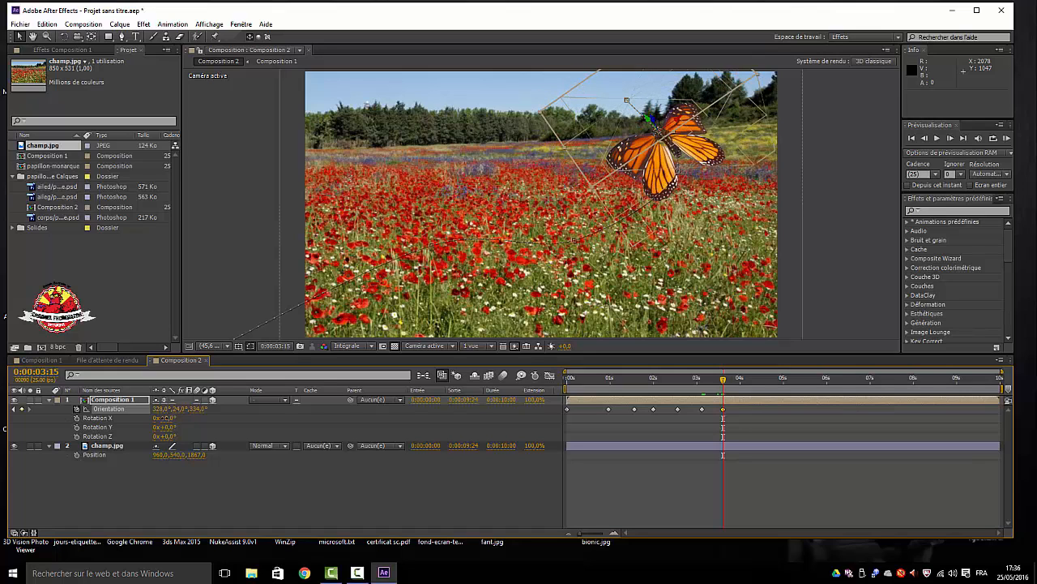
drag(725, 384, 746, 384)
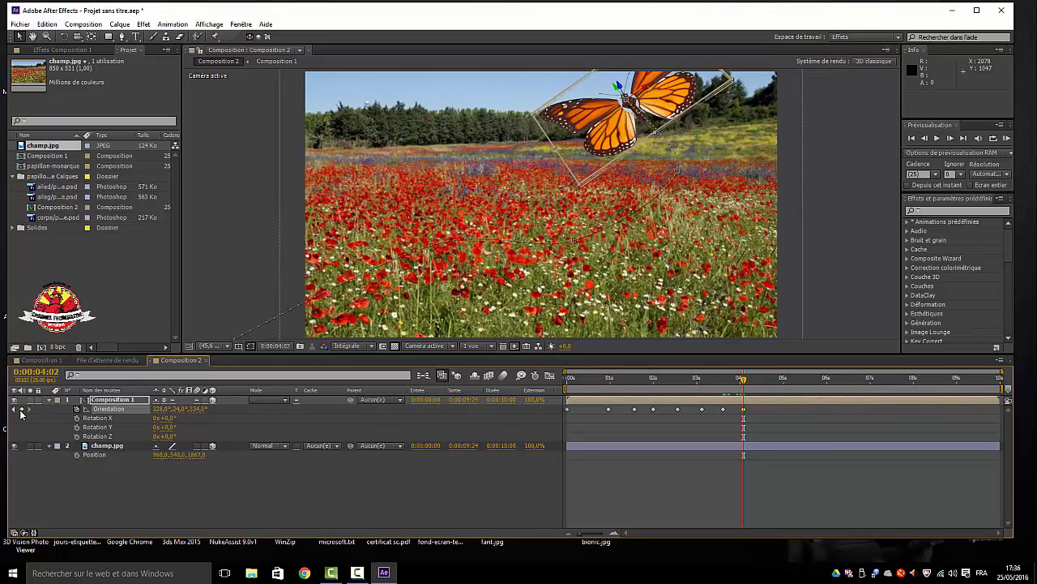
key(Home)
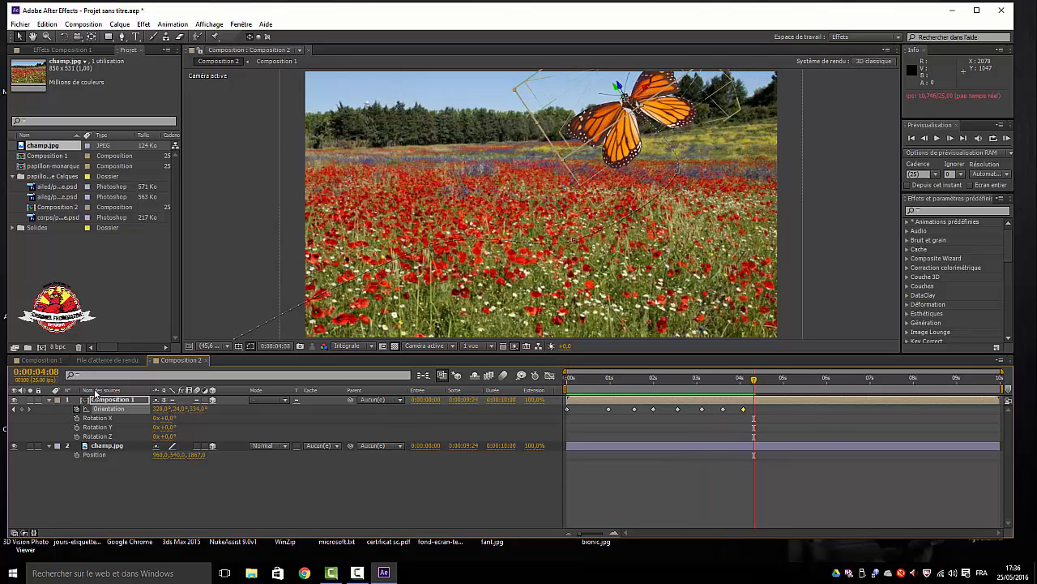
Show the Composition 1 layer's scale and start keyframing it at 100% at 0:16.
click(122, 400)
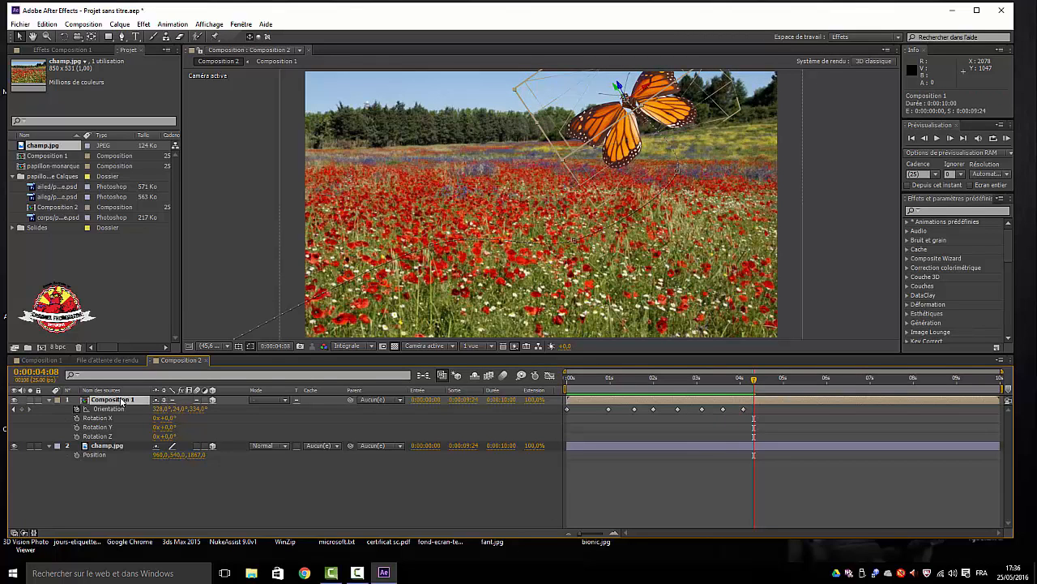
key(s)
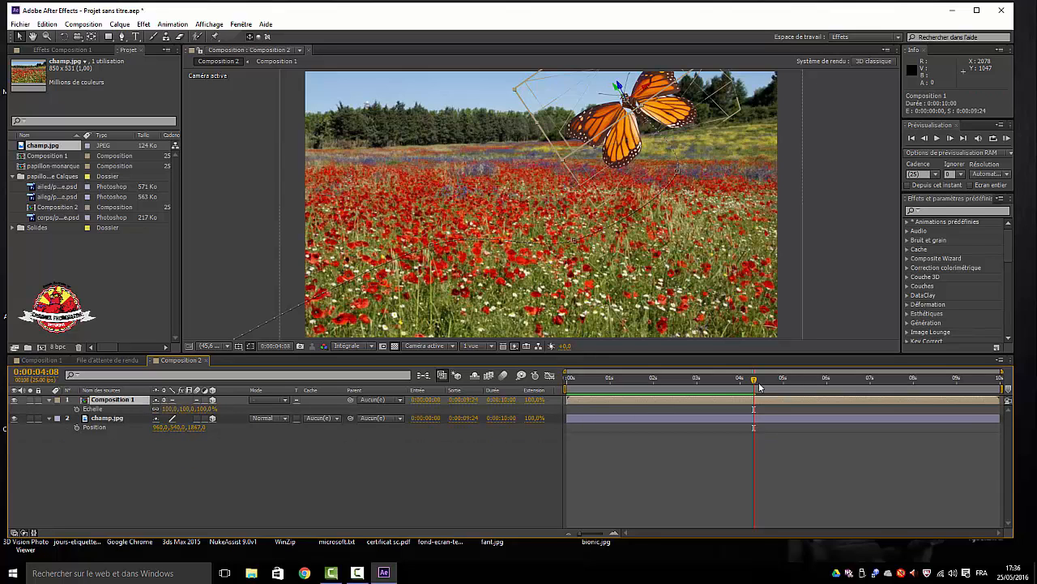
drag(759, 387, 594, 394)
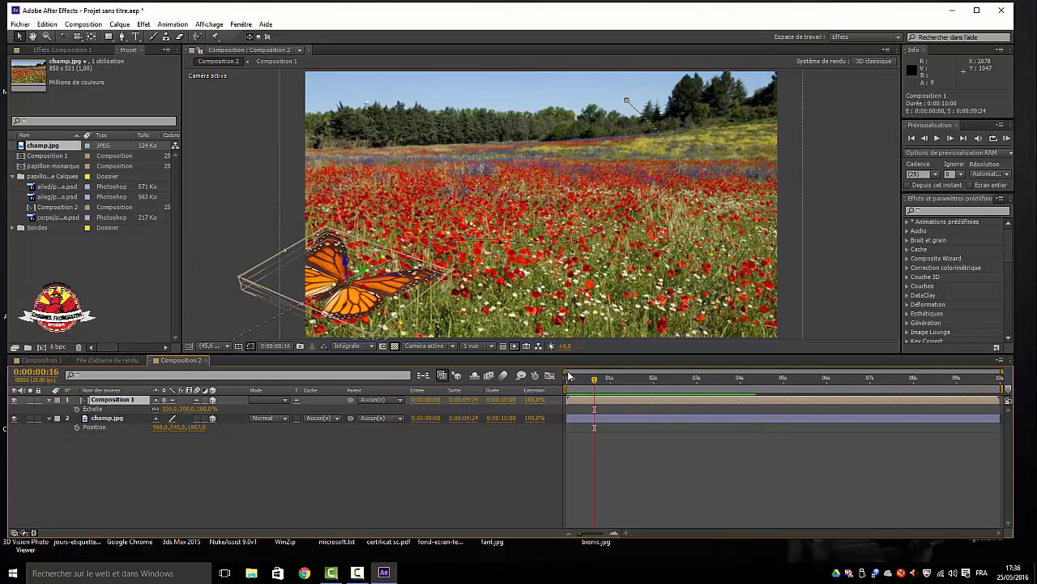
key(alt+shift+s)
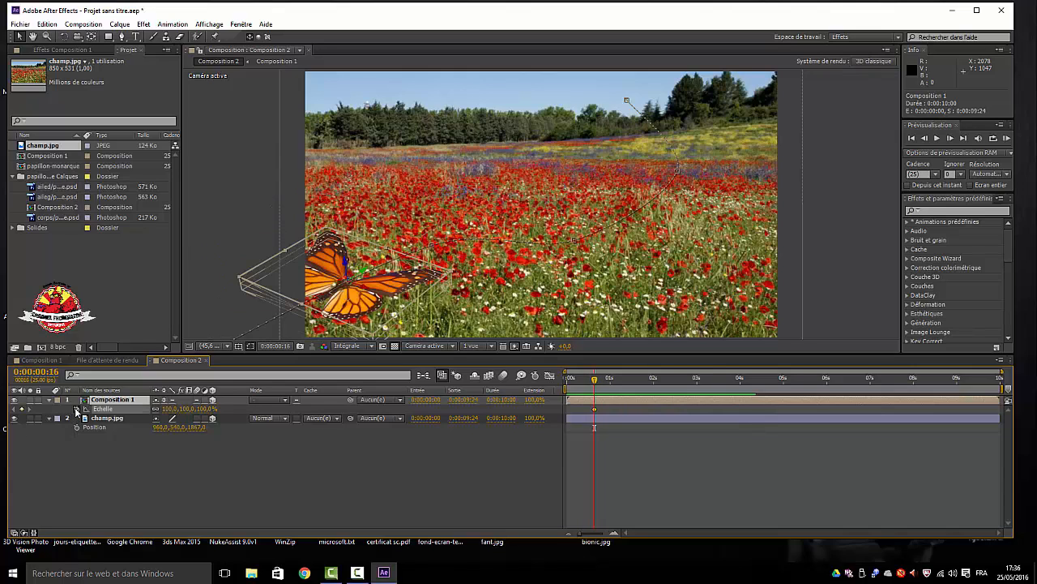
Keyframe the butterfly's scale at 113% at 0:24 and 99% at 1:12.
drag(597, 381, 610, 381)
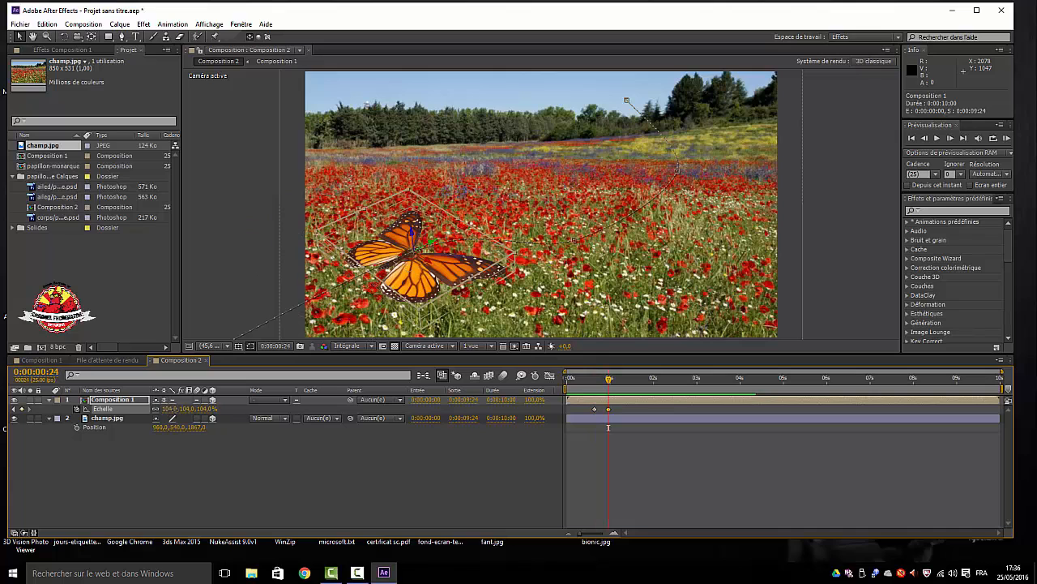
drag(174, 408, 193, 408)
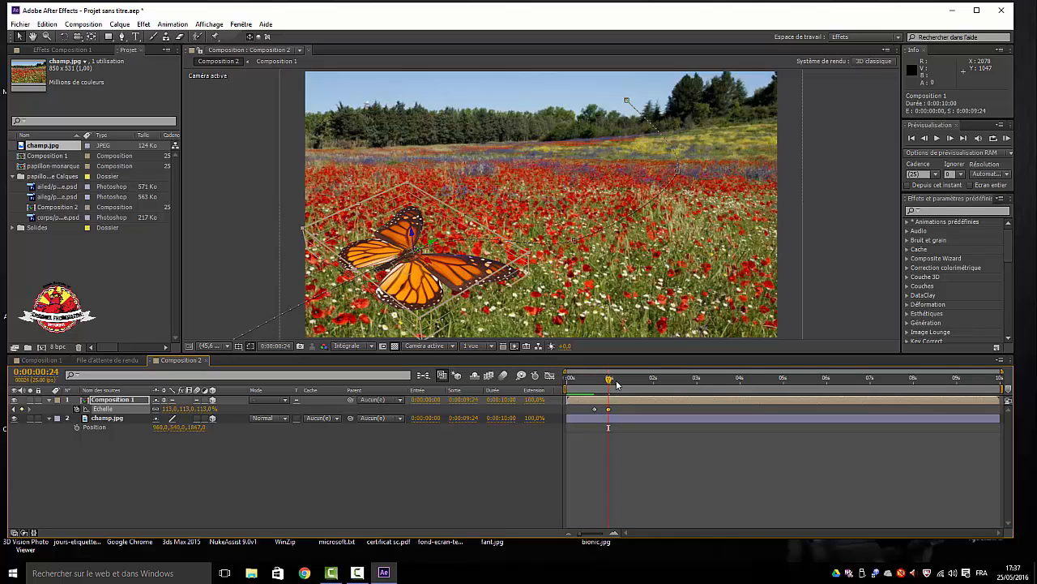
drag(616, 384, 631, 382)
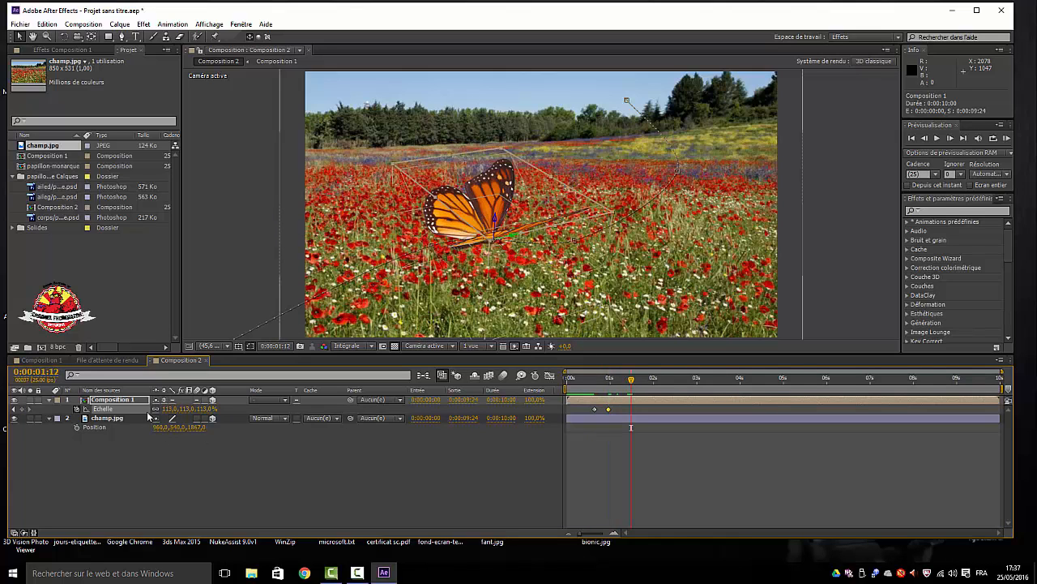
drag(172, 408, 144, 408)
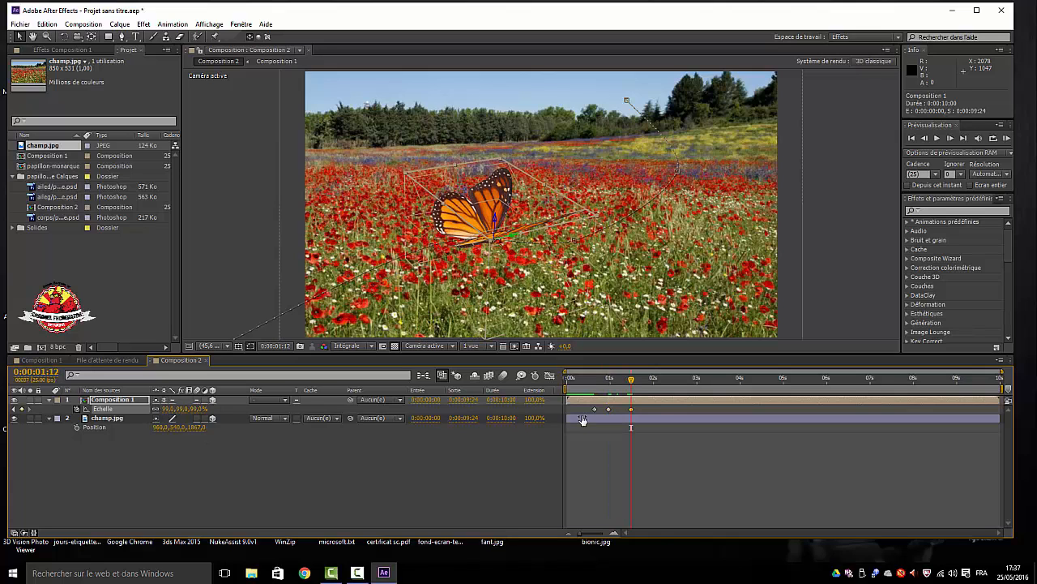
Keyframe the butterfly's scale at 2:02 and shrink it to 56% at 2:24.
drag(631, 382, 656, 381)
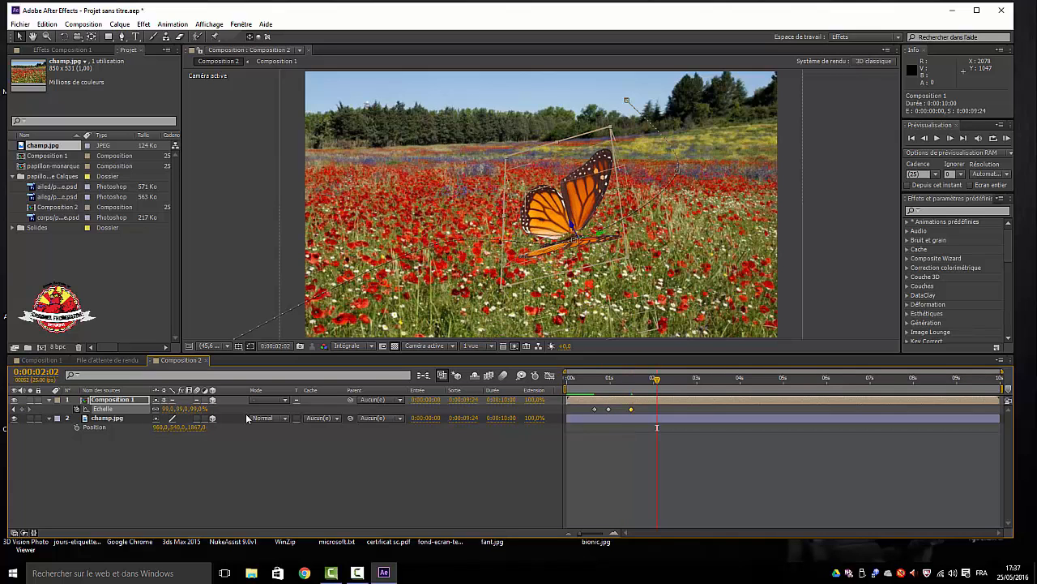
mouse_move(167, 412)
mouse_down()
mouse_move(155, 412)
mouse_move(172, 418)
mouse_up()
drag(658, 382, 696, 382)
drag(168, 412, 145, 412)
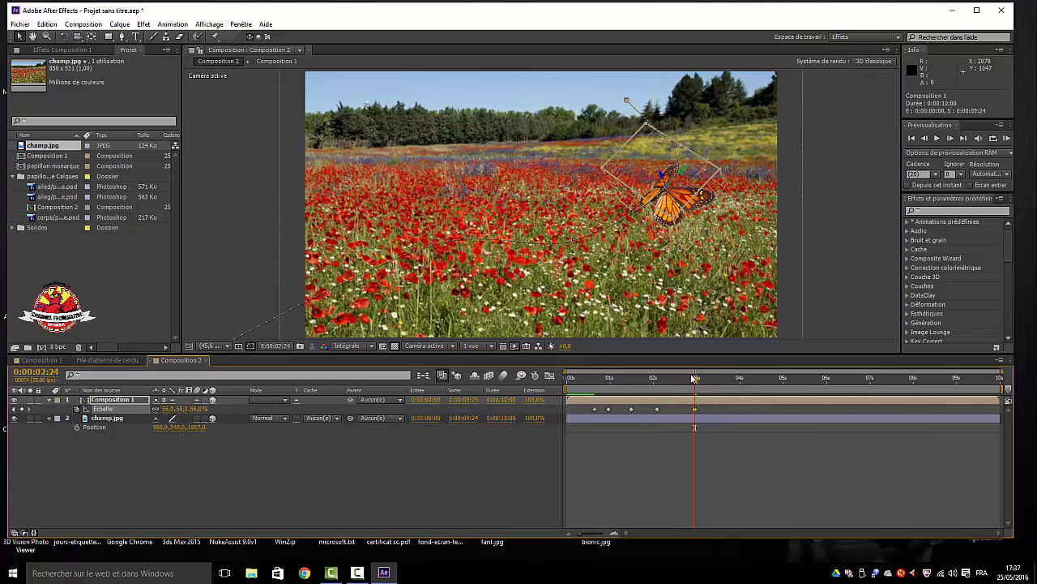
Keyframe the butterfly's scale at 30% at 3:16 and 9% at 4:07.
drag(708, 383, 727, 384)
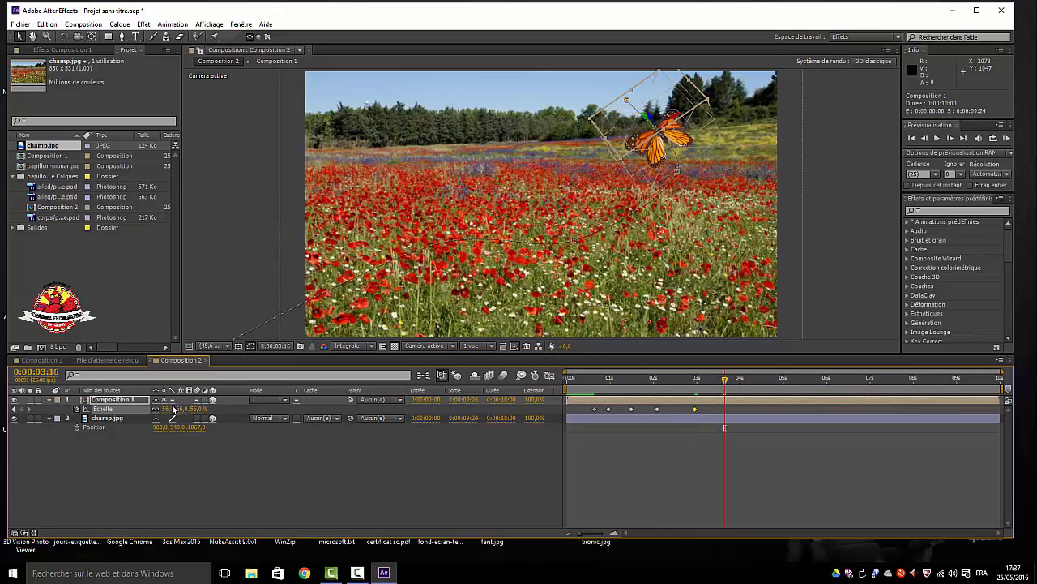
mouse_move(169, 413)
mouse_down()
mouse_move(159, 413)
mouse_move(172, 417)
mouse_up()
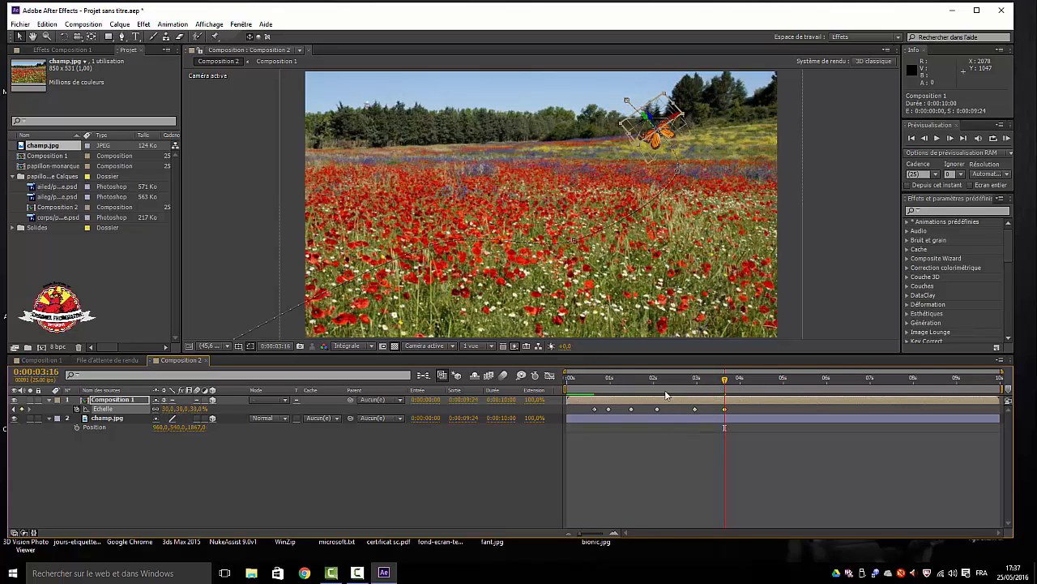
click(744, 383)
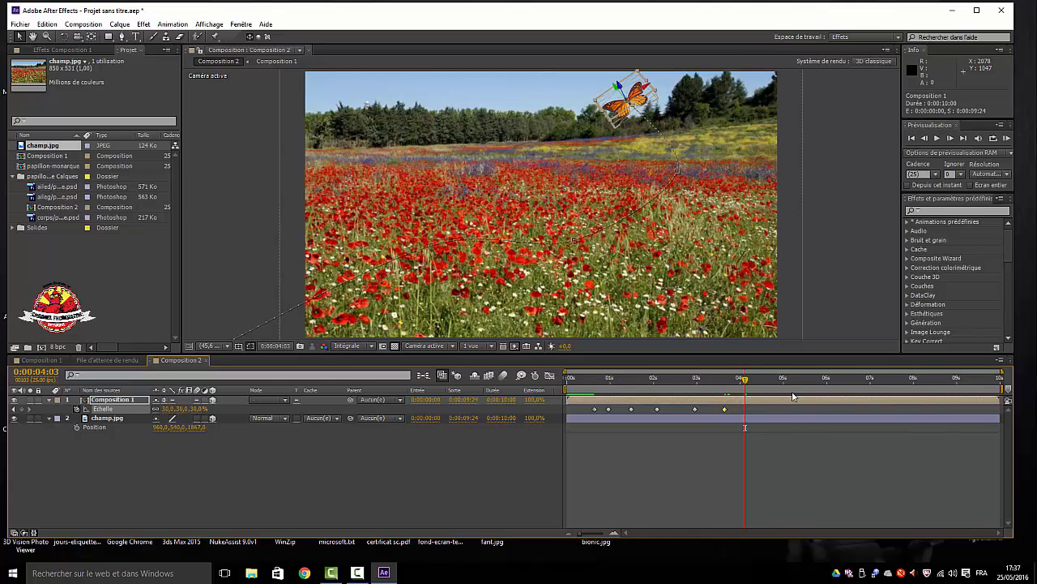
click(753, 380)
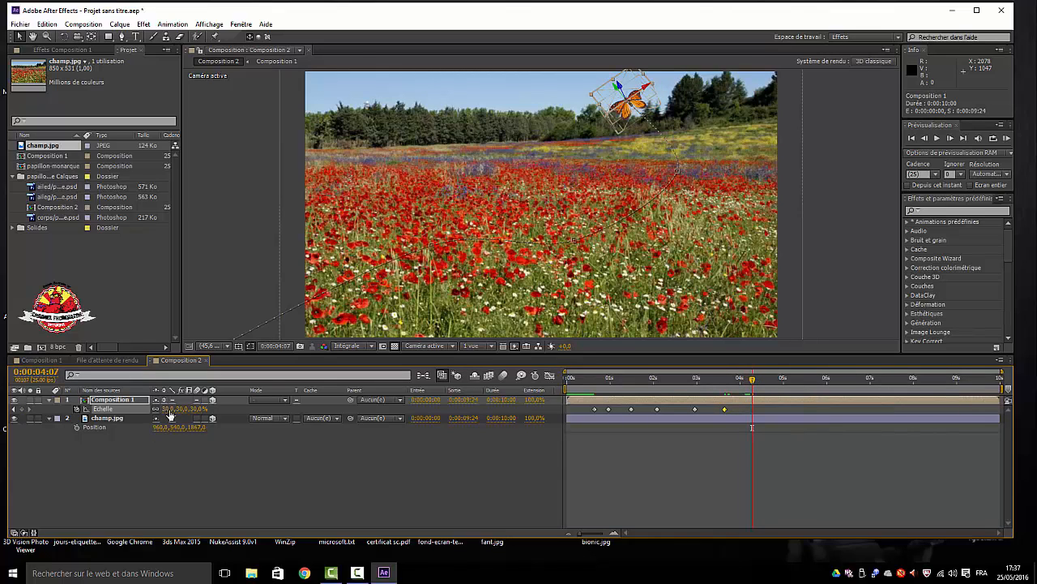
drag(169, 411, 157, 409)
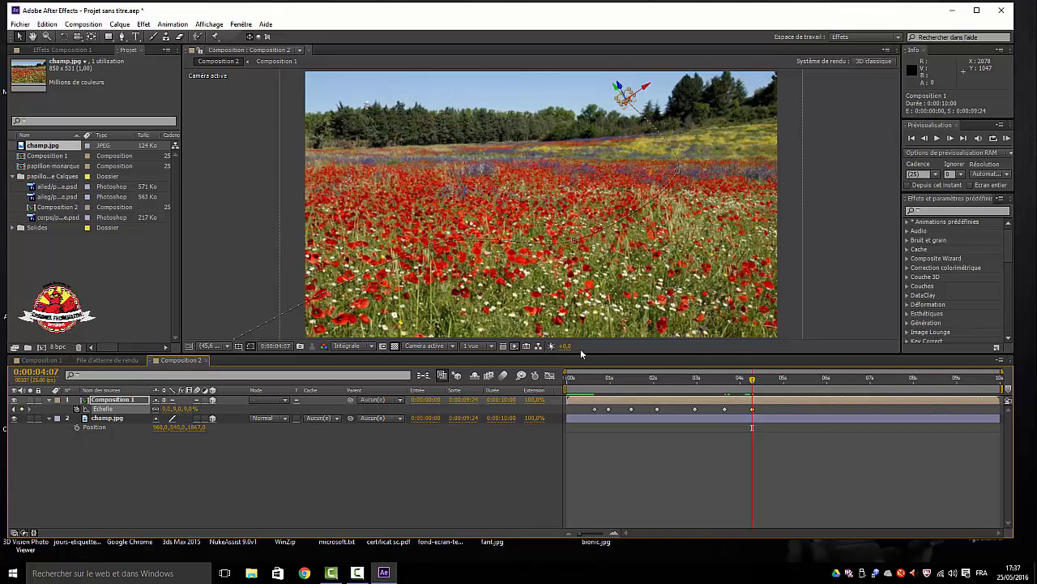
Preview the shrinking butterfly's flight from the start and adjust its motion path at the 1:01 position keyframe.
key(Home)
key(space)
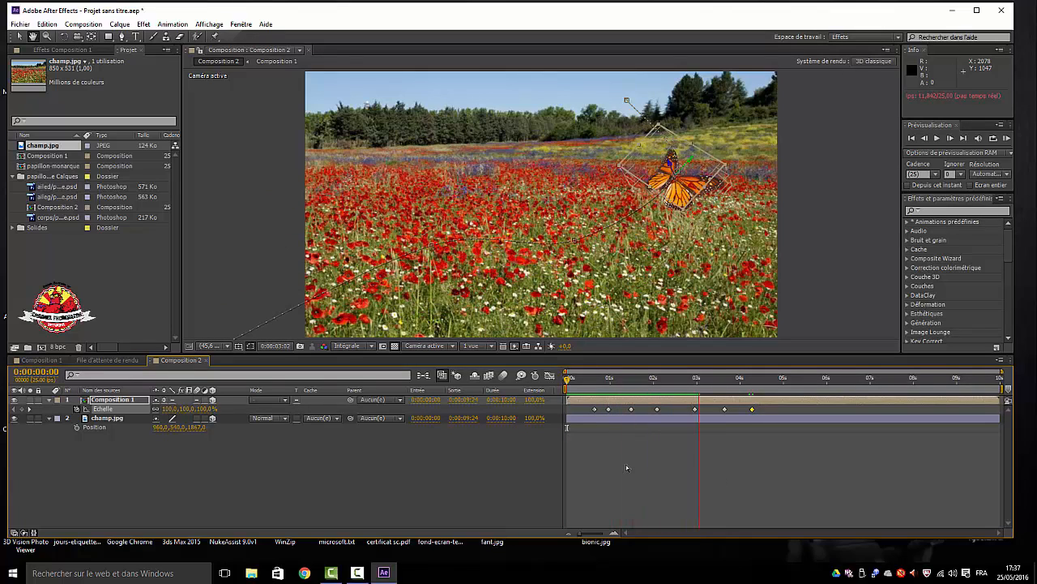
key(space)
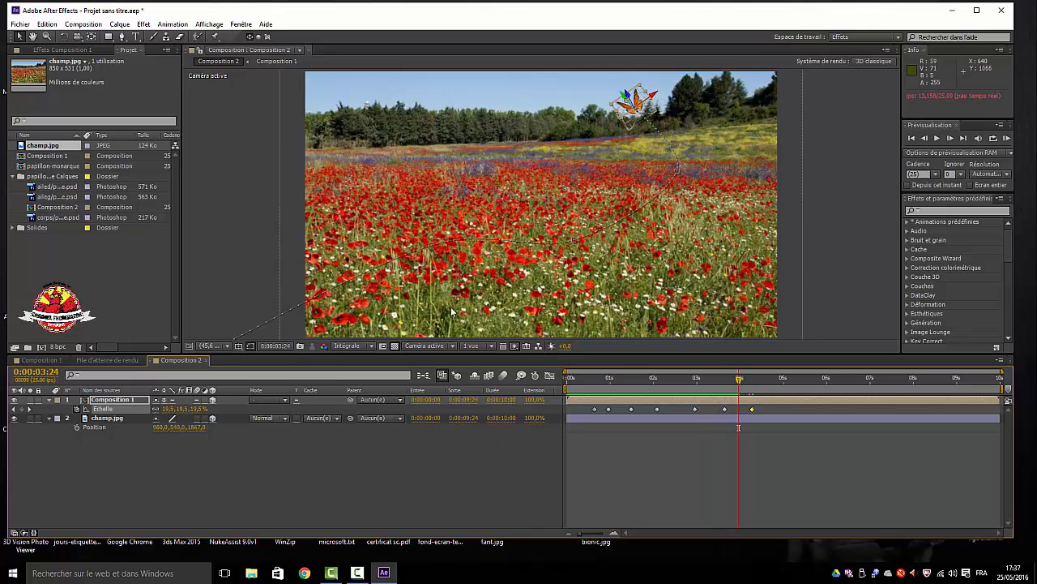
click(432, 246)
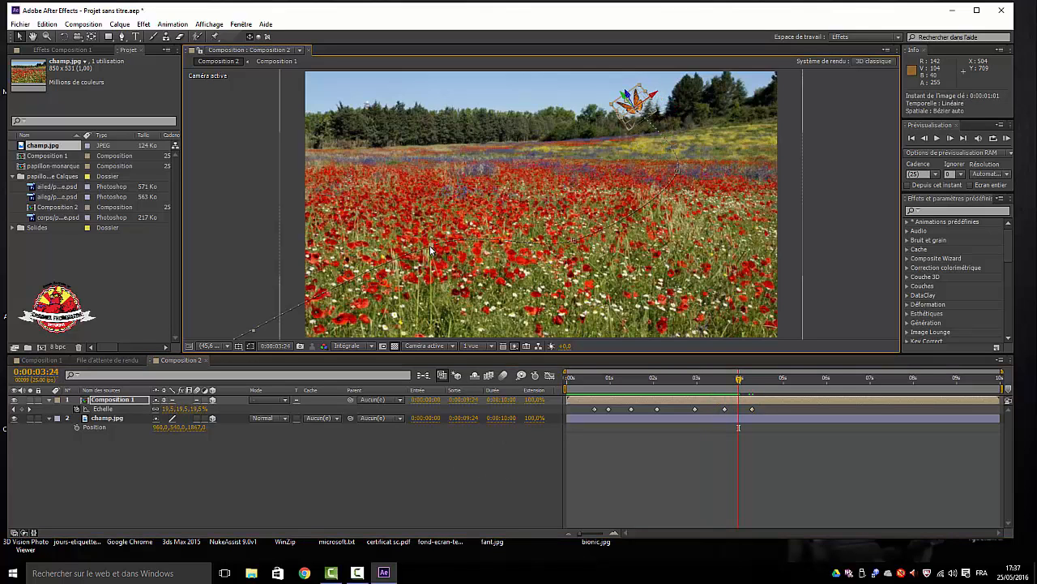
drag(432, 247, 506, 241)
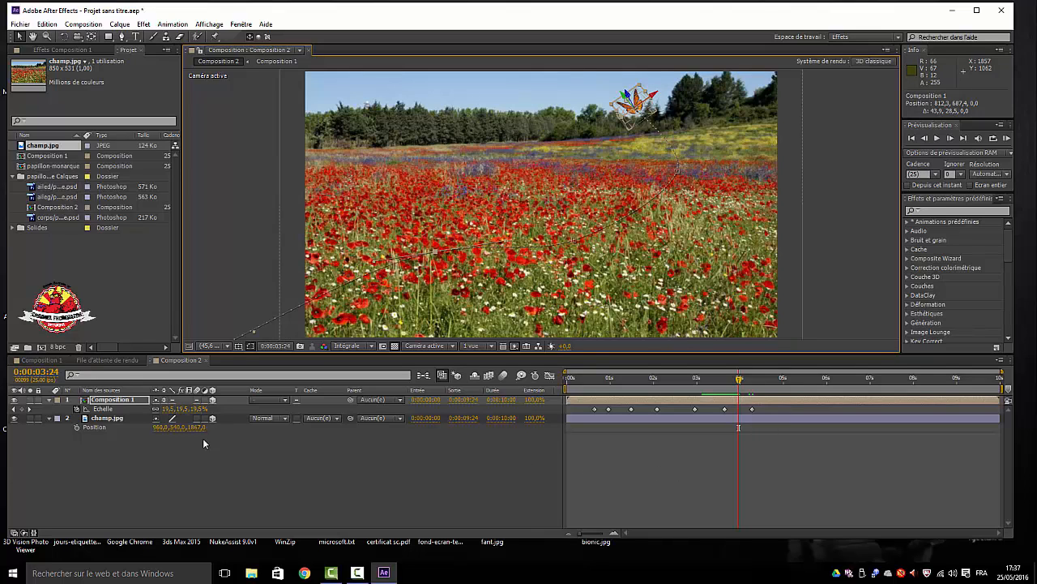
Apply Easy Ease (Lissage de vitesse) to all position, scale and orientation keyframes of the Composition 1 layer.
click(49, 400)
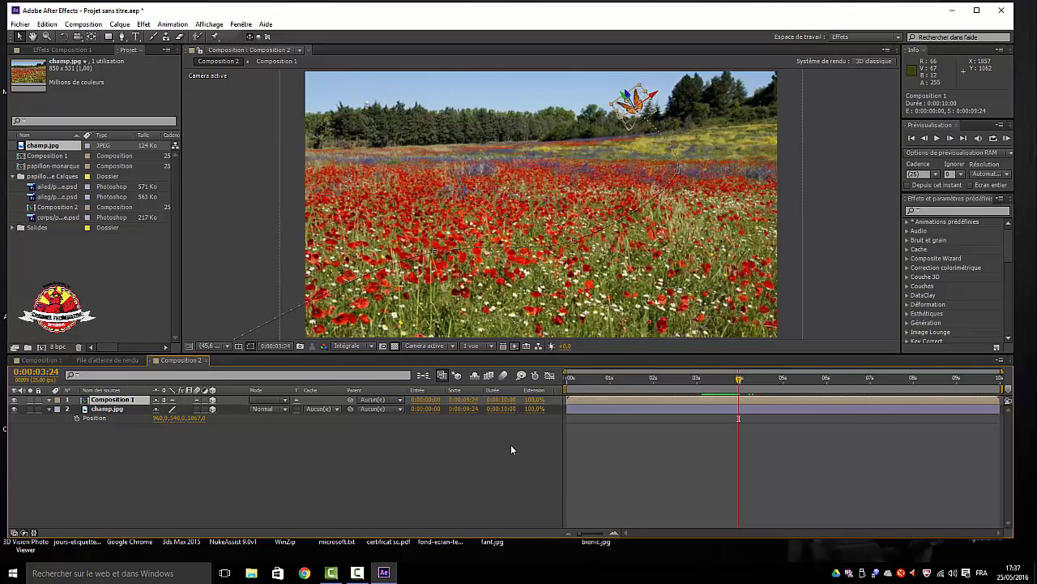
drag(786, 425, 547, 463)
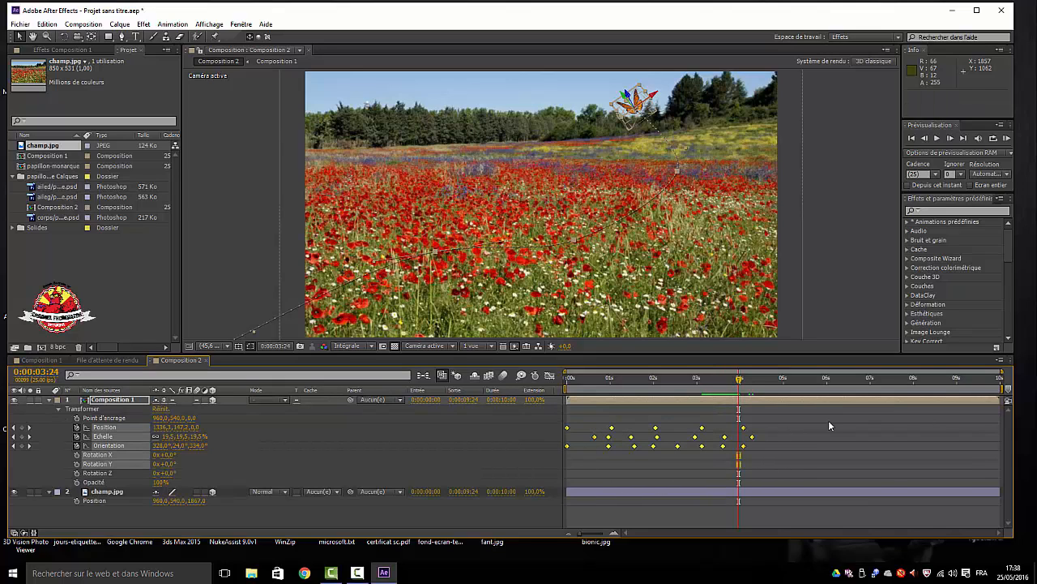
right_click(702, 446)
mouse_move(761, 442)
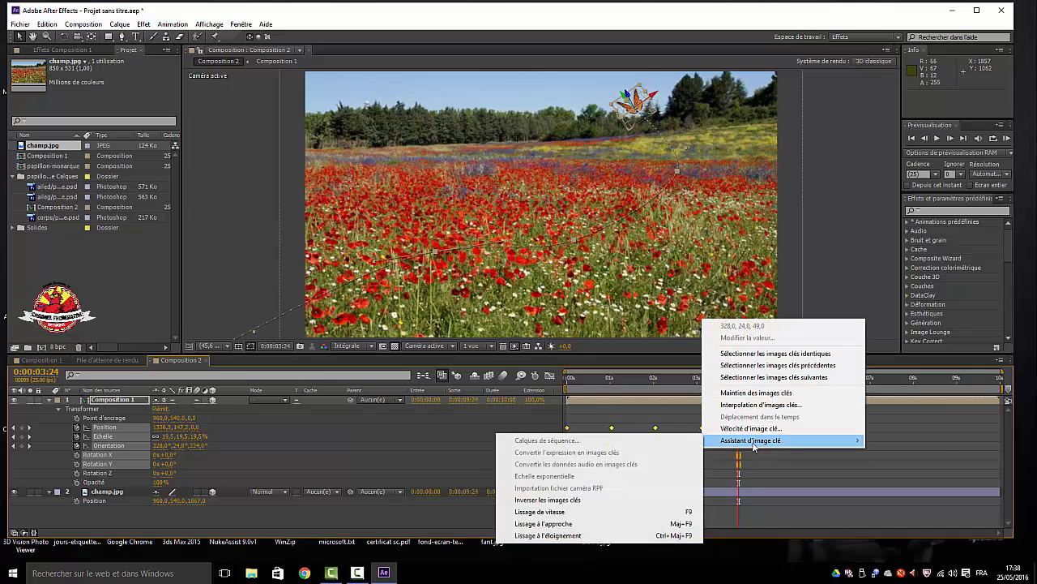
click(550, 500)
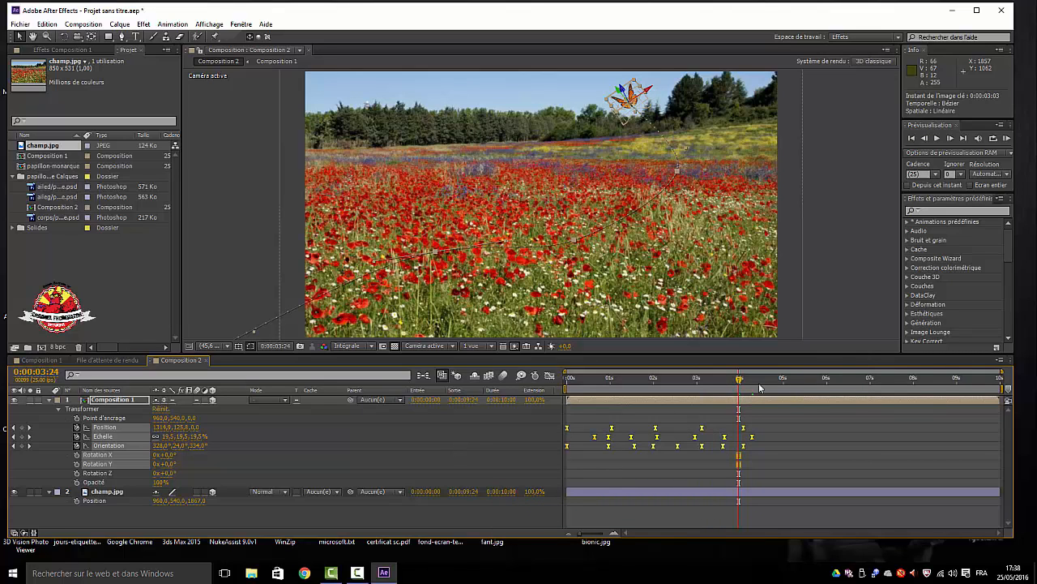
Play the eased butterfly animation from 0:00 and scrub back through the flight to check the motion.
drag(738, 379, 540, 406)
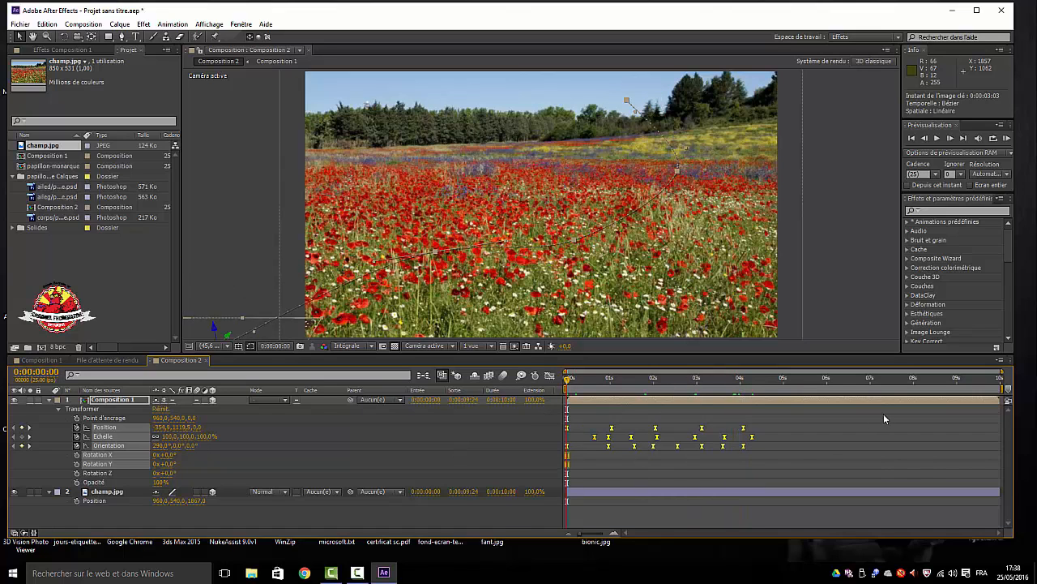
key(space)
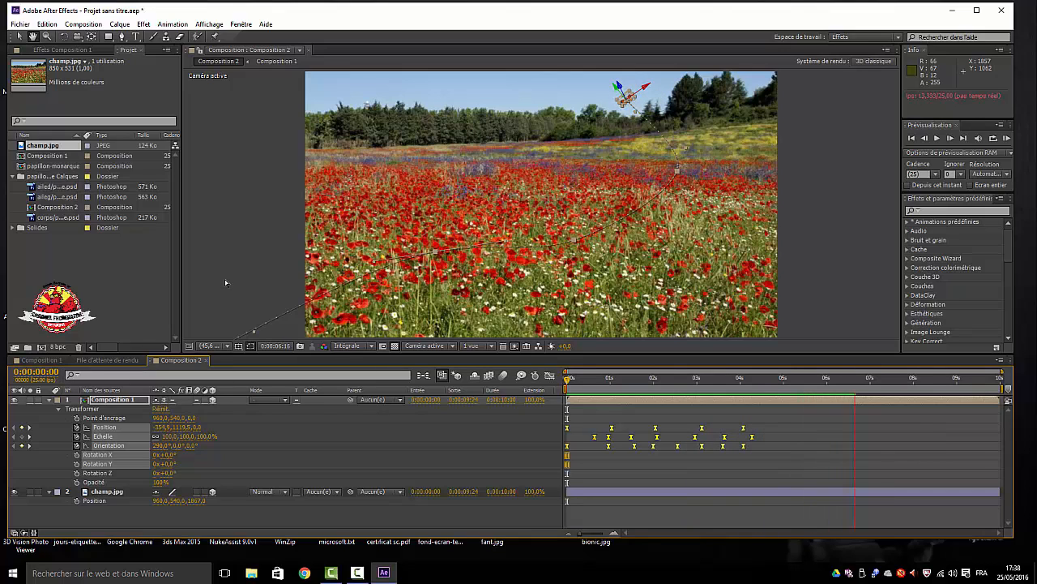
key(space)
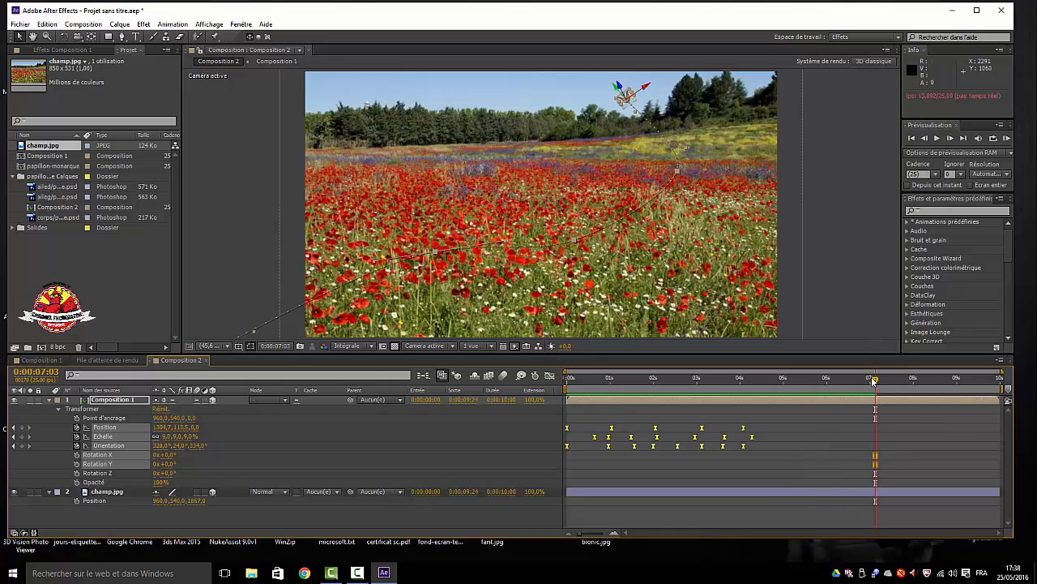
drag(875, 380, 735, 422)
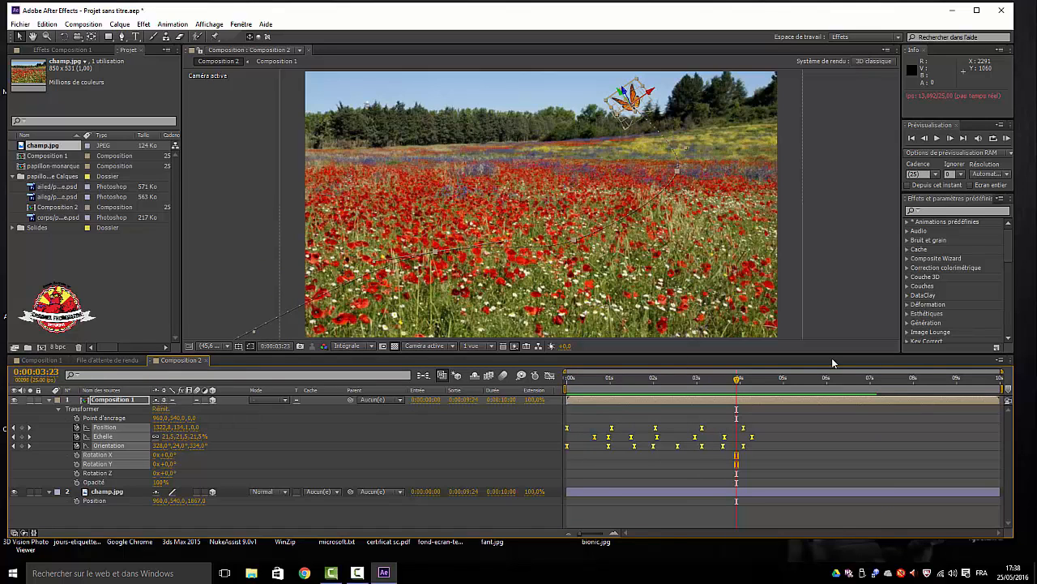
drag(737, 384, 571, 438)
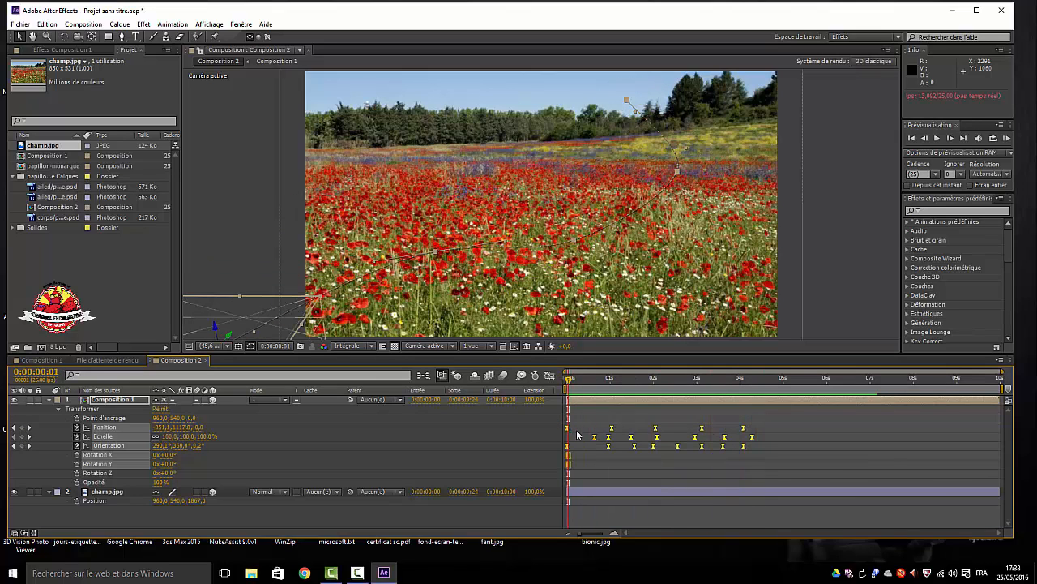